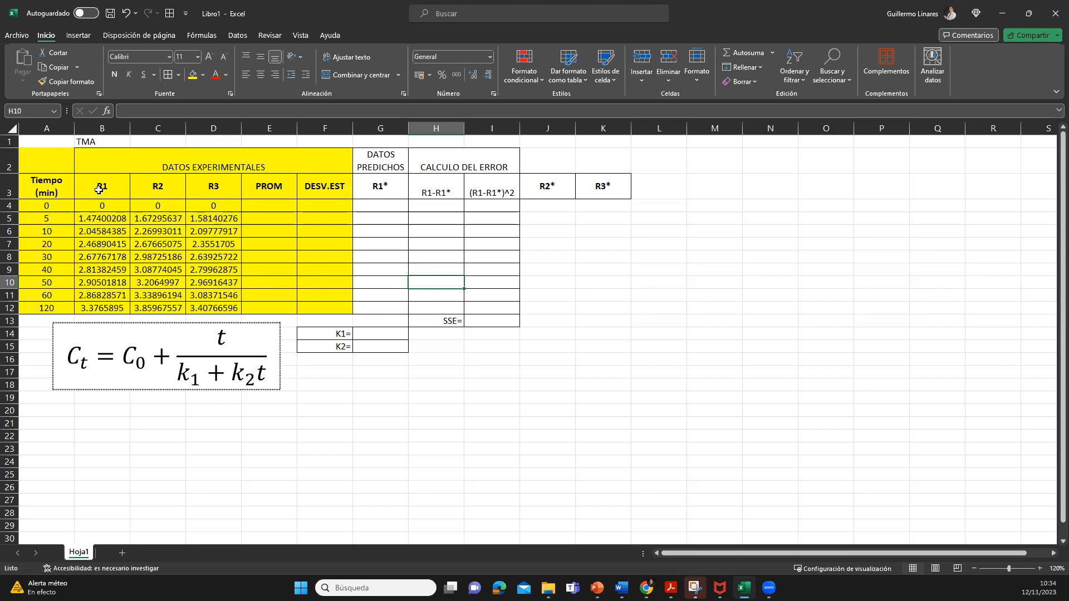
# - Review the worksheet layout: the TMA title, the experimental R1 data and the empty predicted R1* column
pyautogui.click(102, 144)
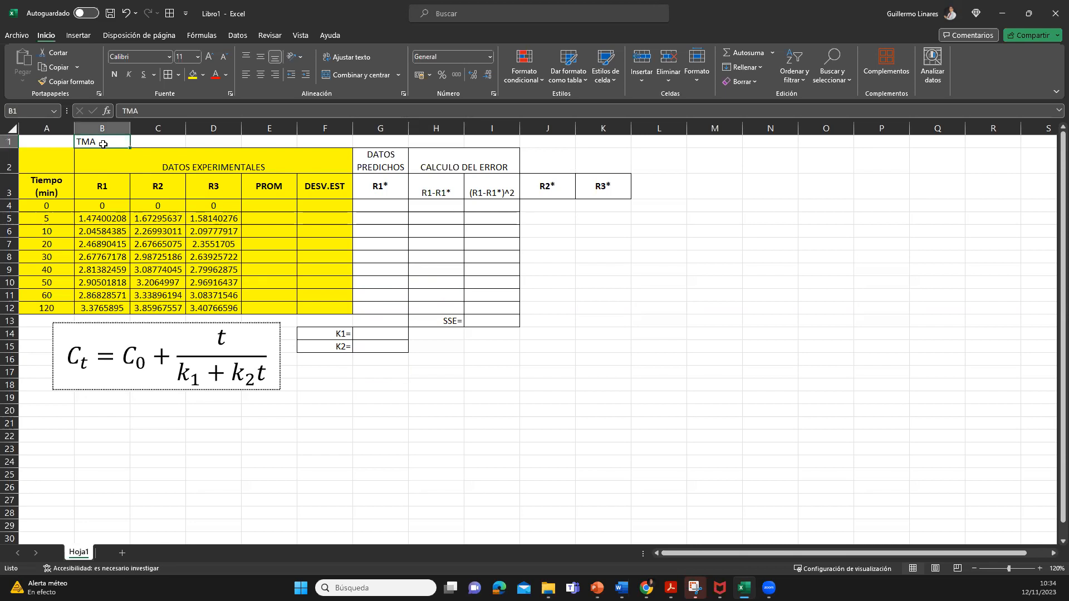
pyautogui.click(167, 152)
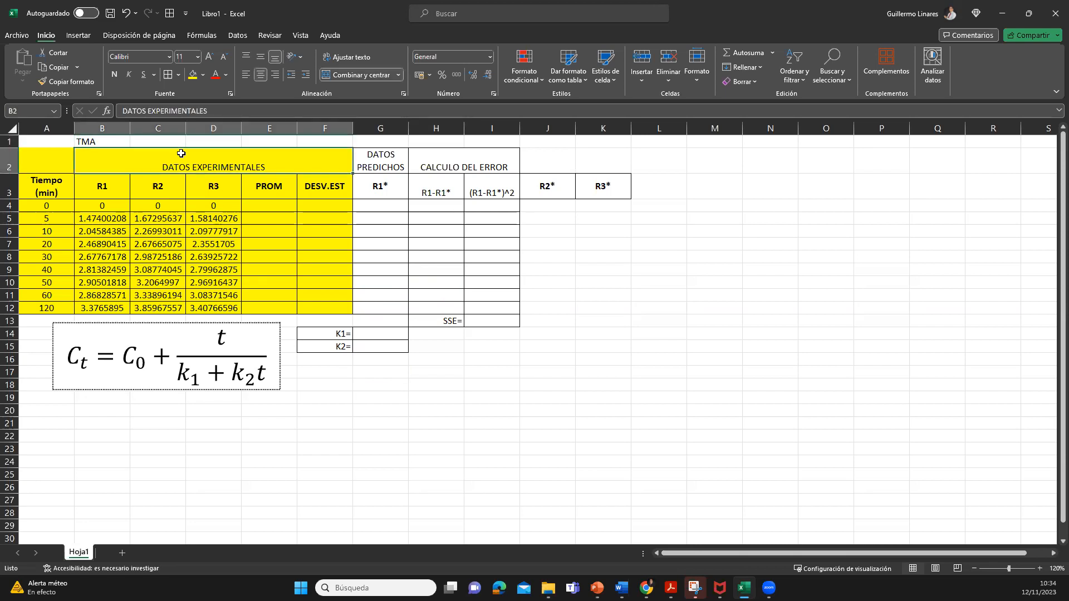
pyautogui.moveTo(111, 189); pyautogui.dragTo(106, 310)
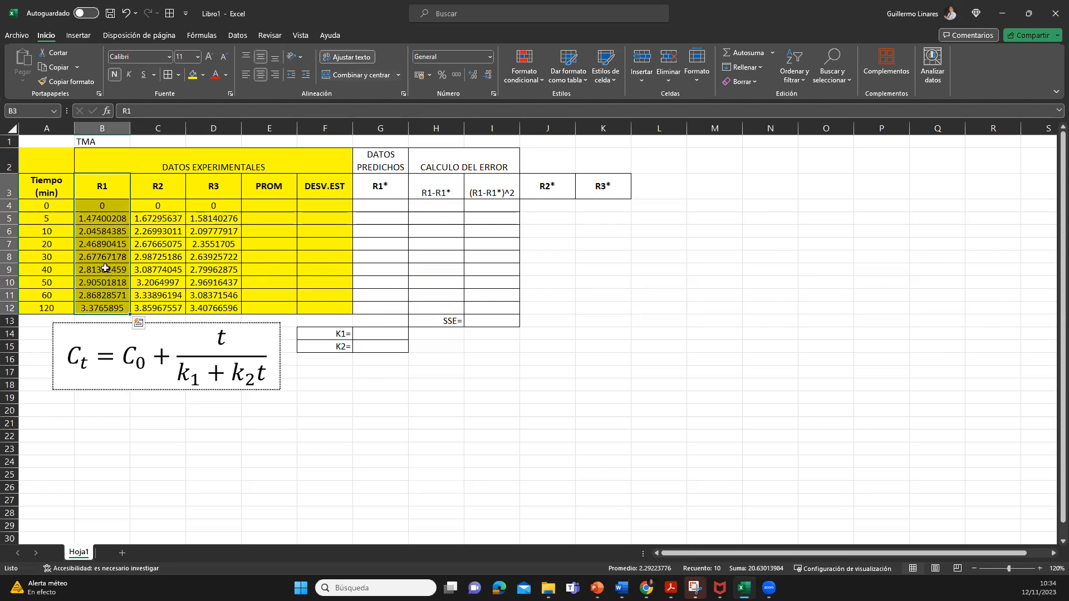
pyautogui.click(322, 255)
pyautogui.click(375, 244)
pyautogui.click(381, 207)
pyautogui.moveTo(380, 207); pyautogui.dragTo(382, 218)
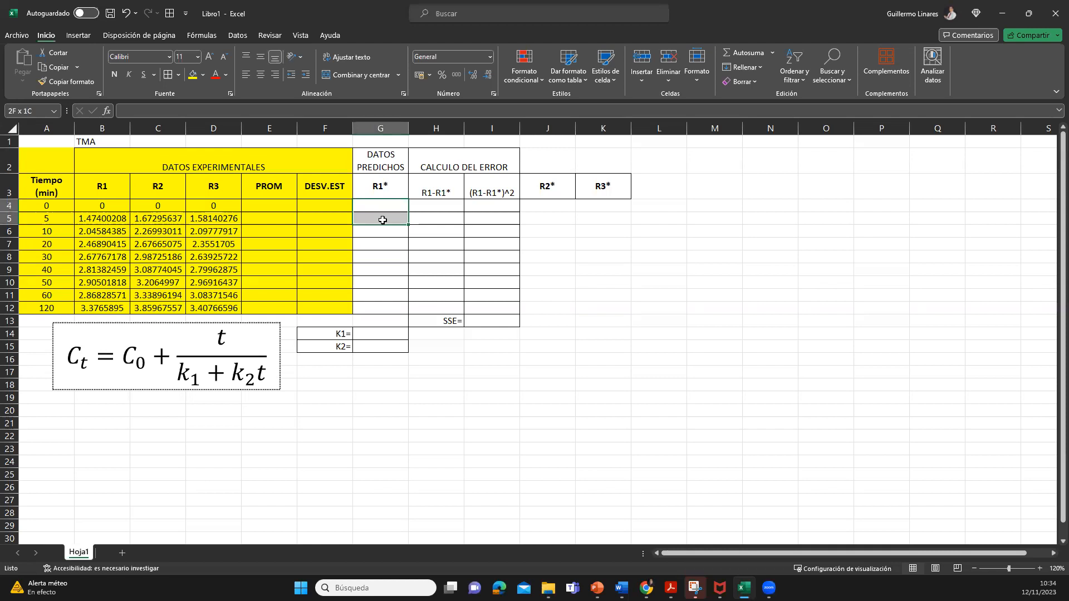
pyautogui.click(374, 163)
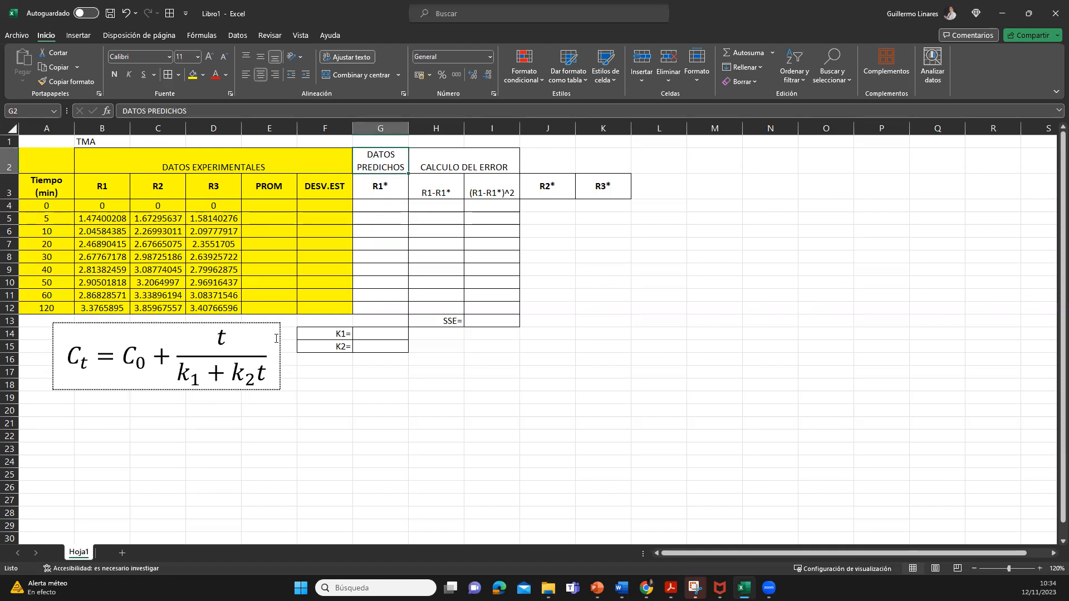
pyautogui.click(394, 195)
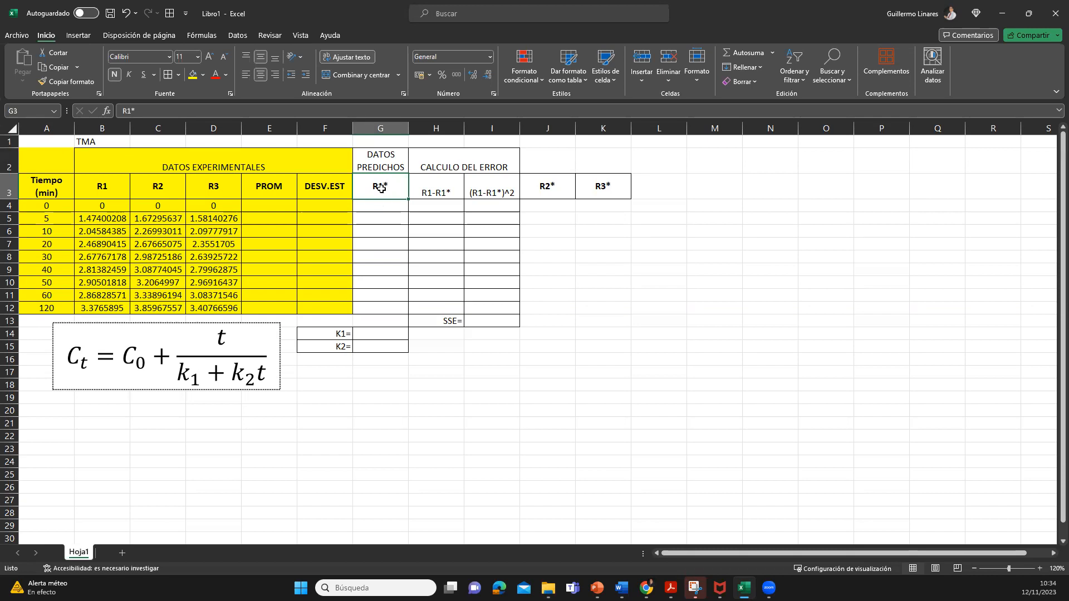
# - Enter the model formula =0+A4/(G14+G15*A4) in cell G4 for the first predicted R1* value
pyautogui.click(382, 206)
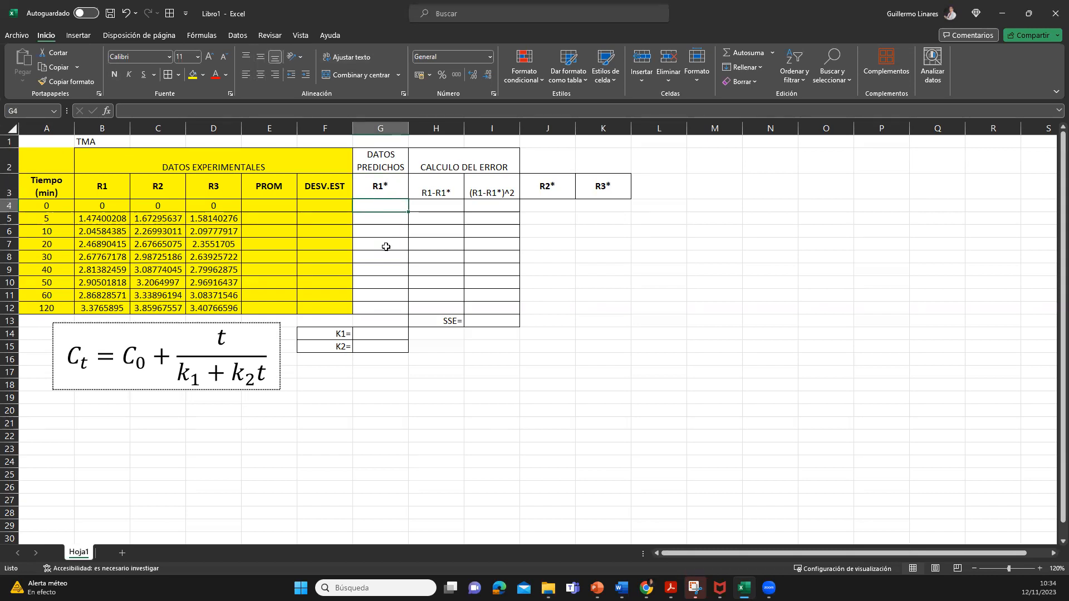
pyautogui.write('=0+')
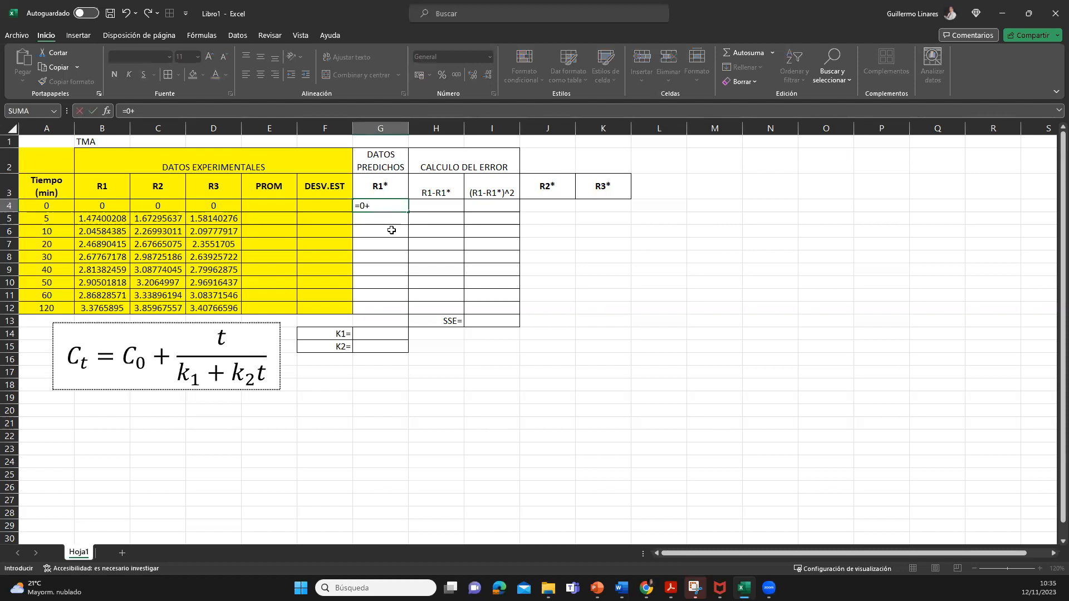
pyautogui.click(54, 207)
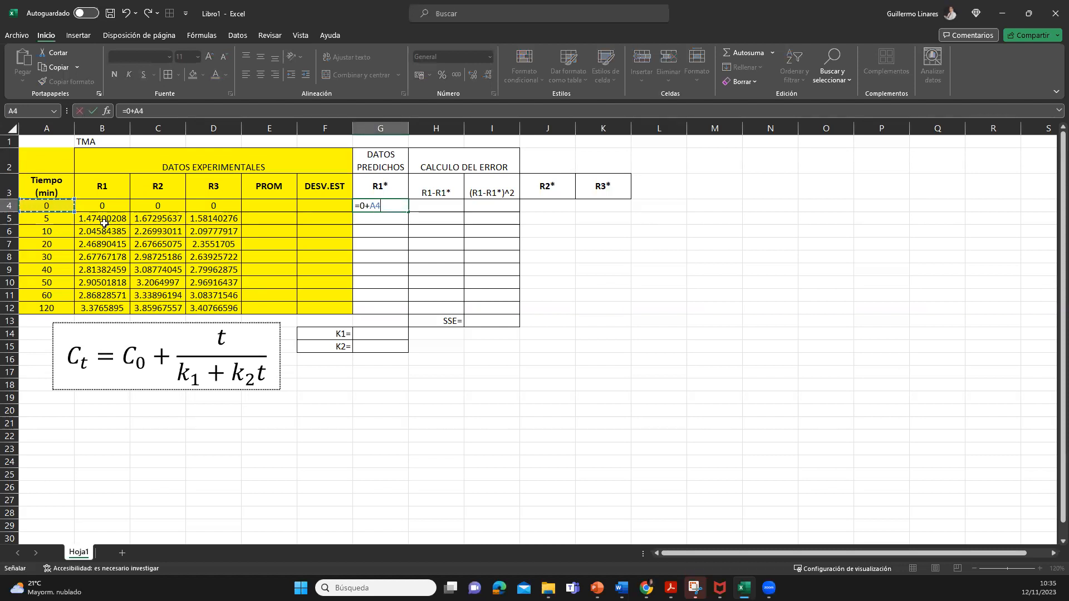
pyautogui.write('/(')
pyautogui.click(372, 334)
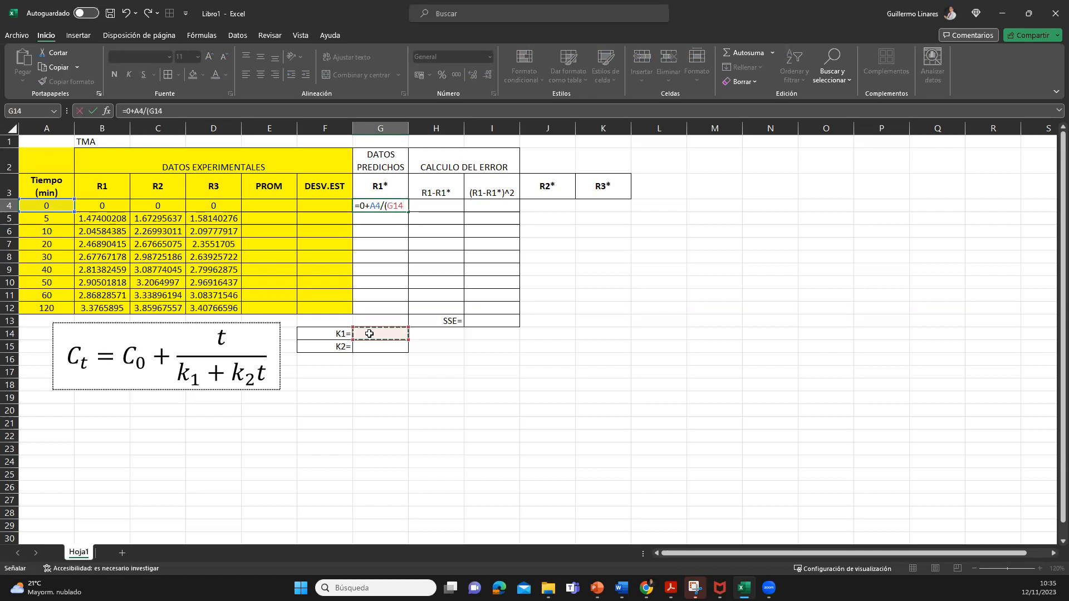
pyautogui.write('+')
pyautogui.click(390, 348)
pyautogui.write('*')
pyautogui.click(64, 205)
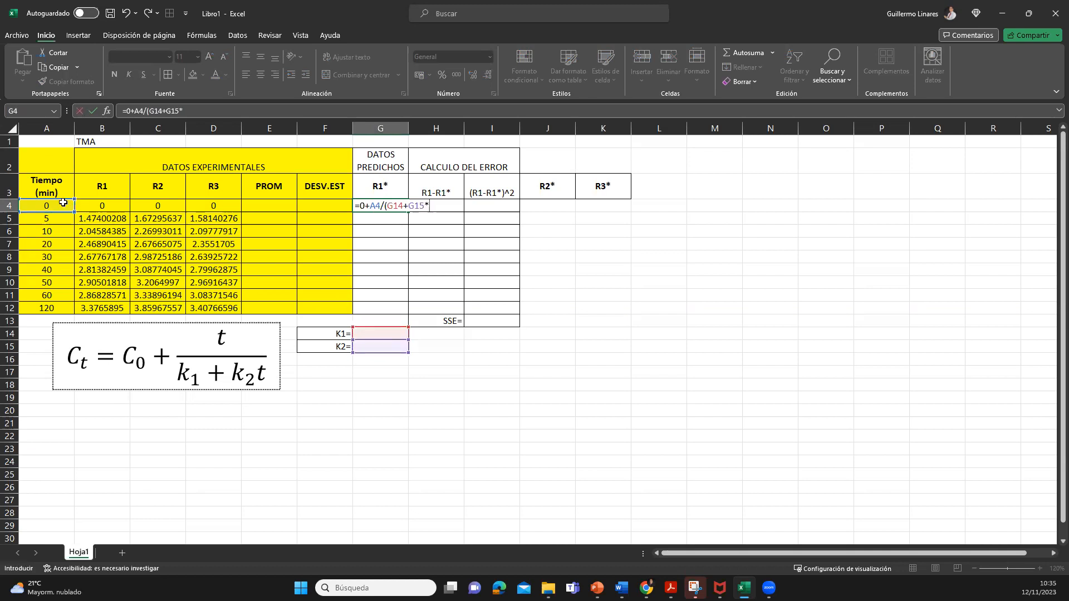
pyautogui.write(')')
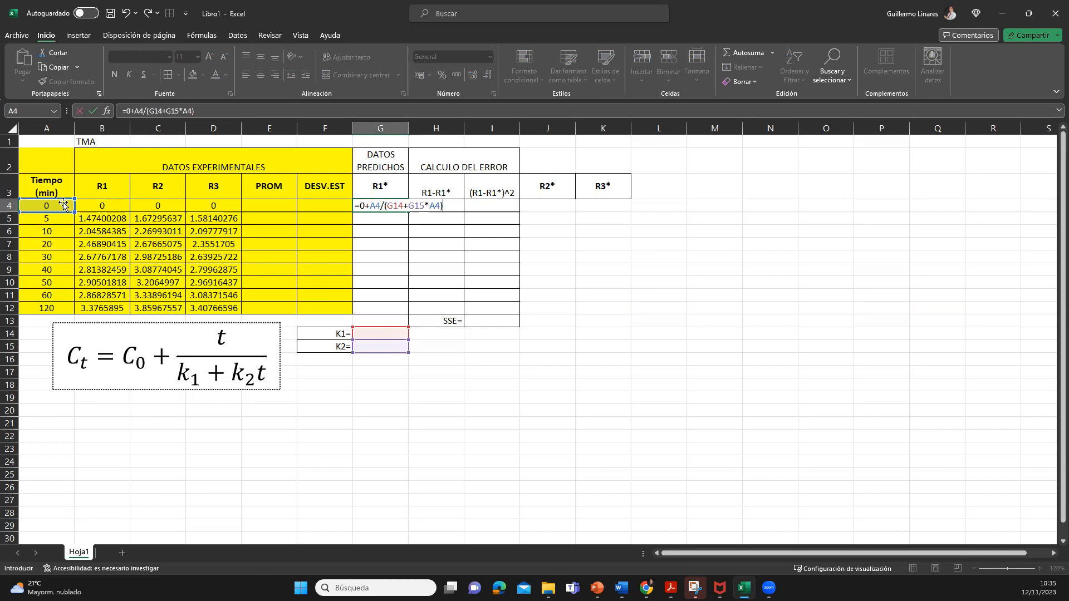
pyautogui.press('Return')
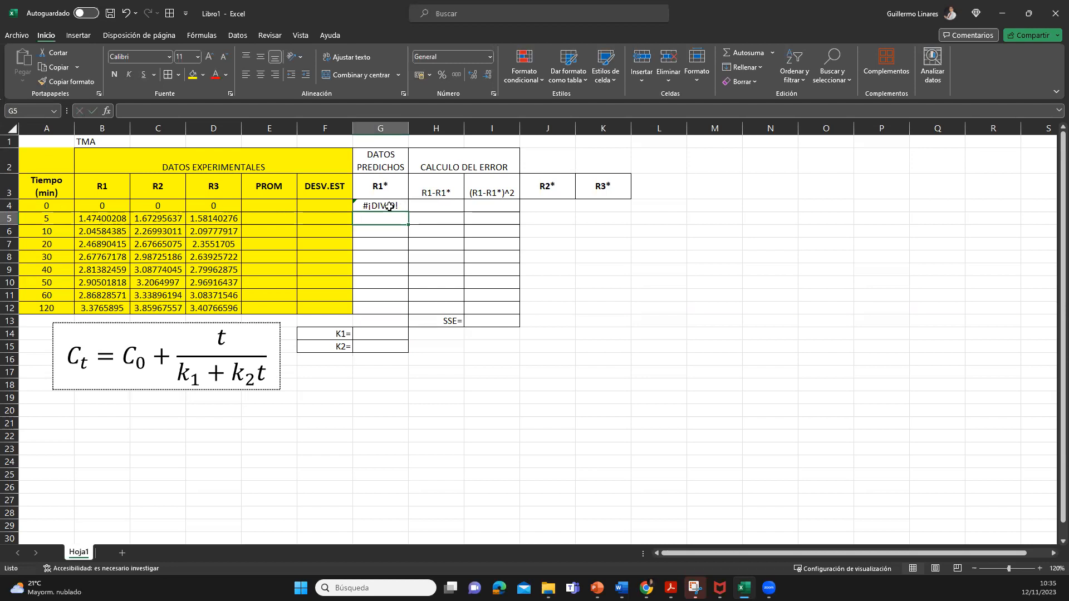
# - Enter initial guesses of 0.5 for K1 in G14 and 0.5 for K2 in G15
pyautogui.click(381, 335)
pyautogui.click(381, 346)
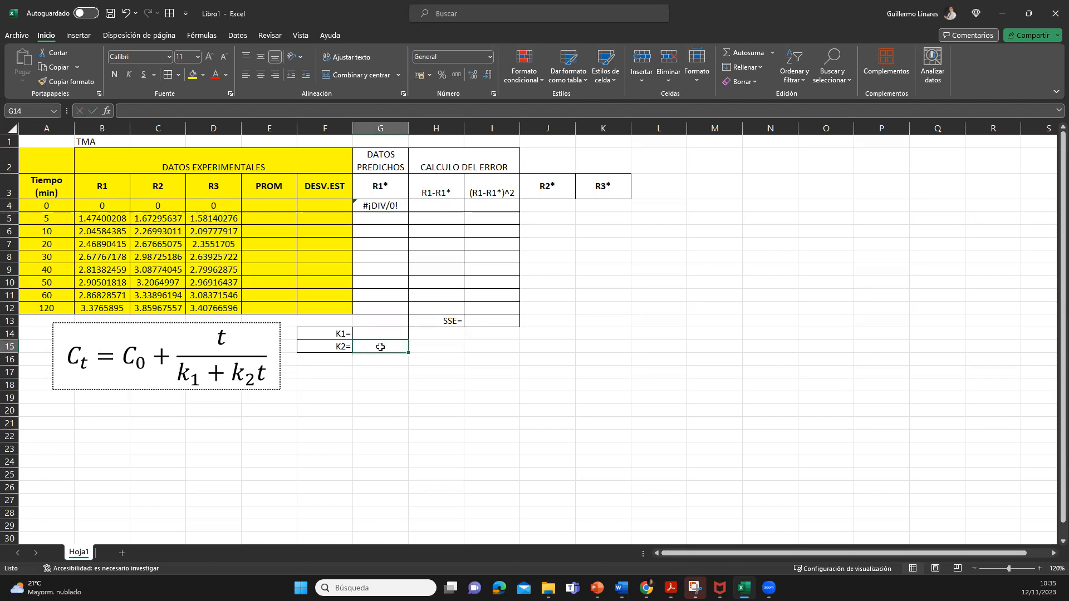
pyautogui.click(385, 335)
pyautogui.click(383, 347)
pyautogui.click(385, 331)
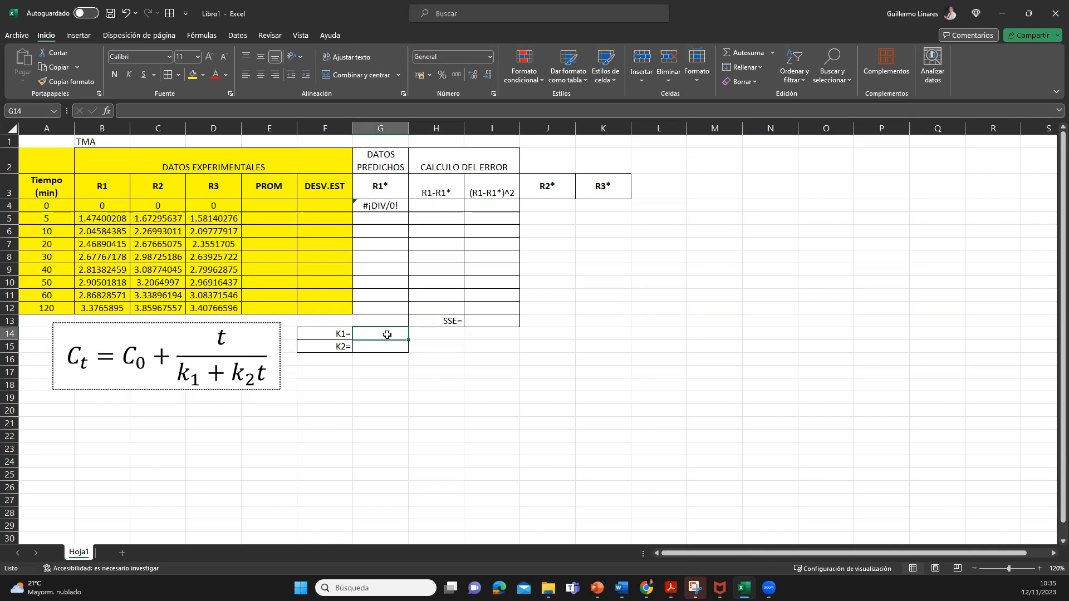
pyautogui.write('0.')
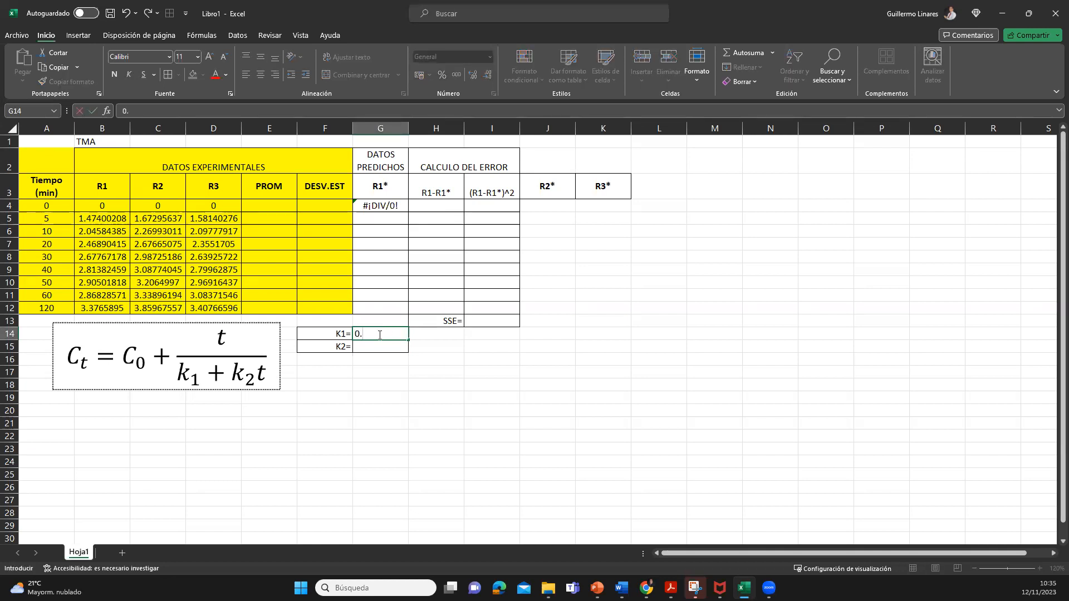
pyautogui.write('5')
pyautogui.press('Return')
pyautogui.write('0')
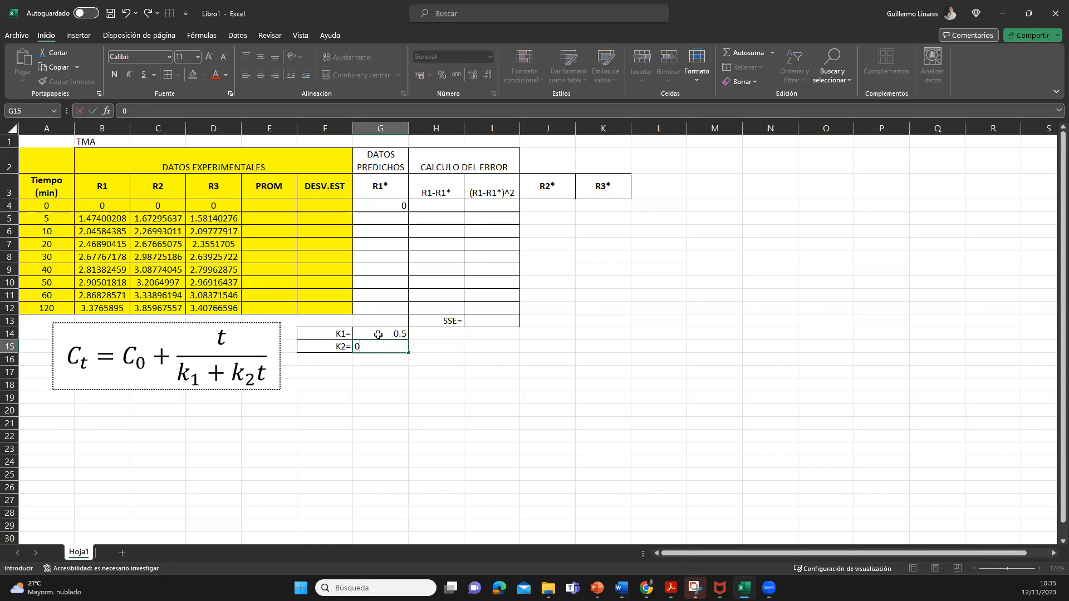
pyautogui.write('.5')
pyautogui.press('Return')
pyautogui.press('Up')
pyautogui.press('Up')
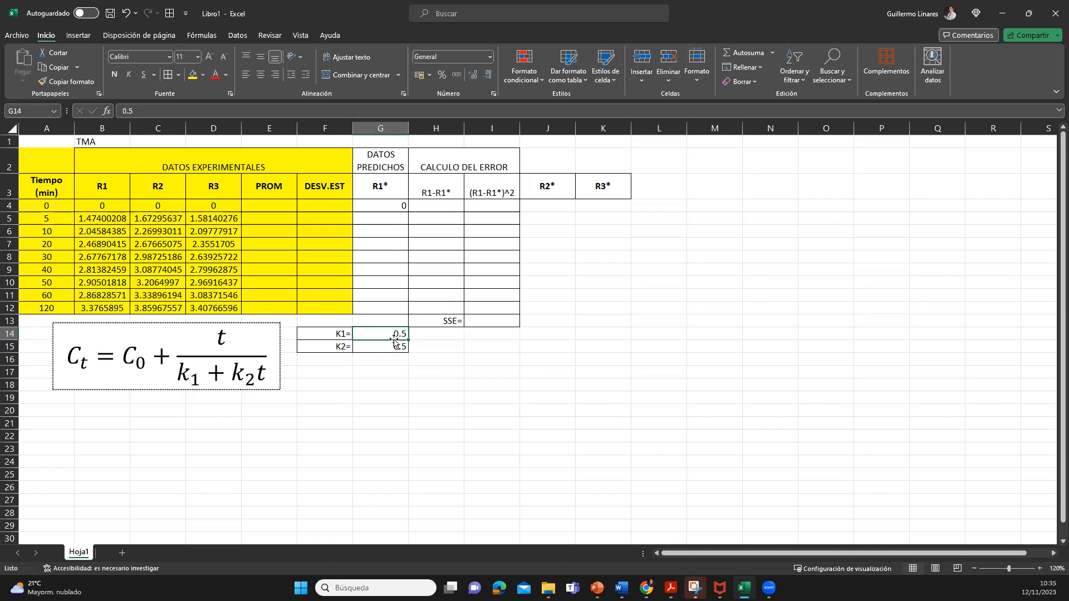
pyautogui.moveTo(322, 336); pyautogui.dragTo(369, 344)
pyautogui.click(377, 349)
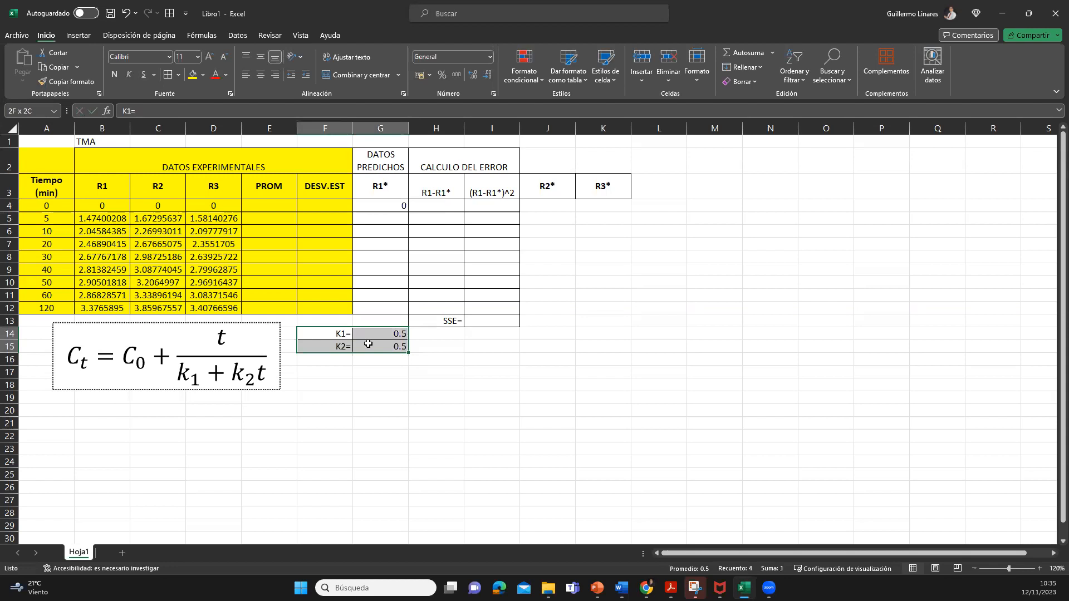
pyautogui.click(377, 349)
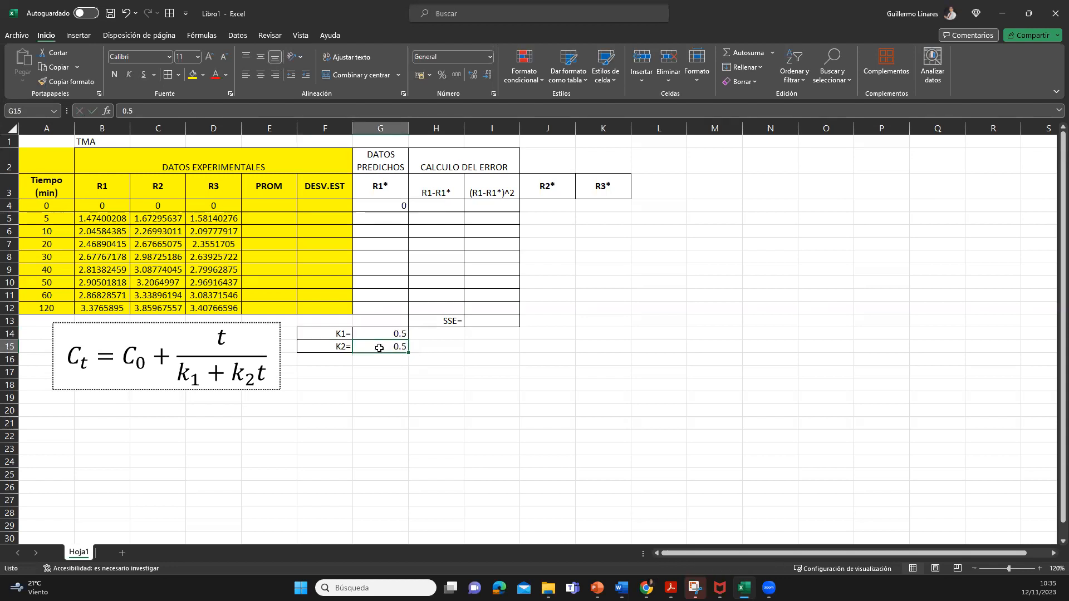
# - Make the K1 and K2 references absolute in G4's formula so it reads =0+A4/($G$14+$G$15*A4)
pyautogui.click(392, 206)
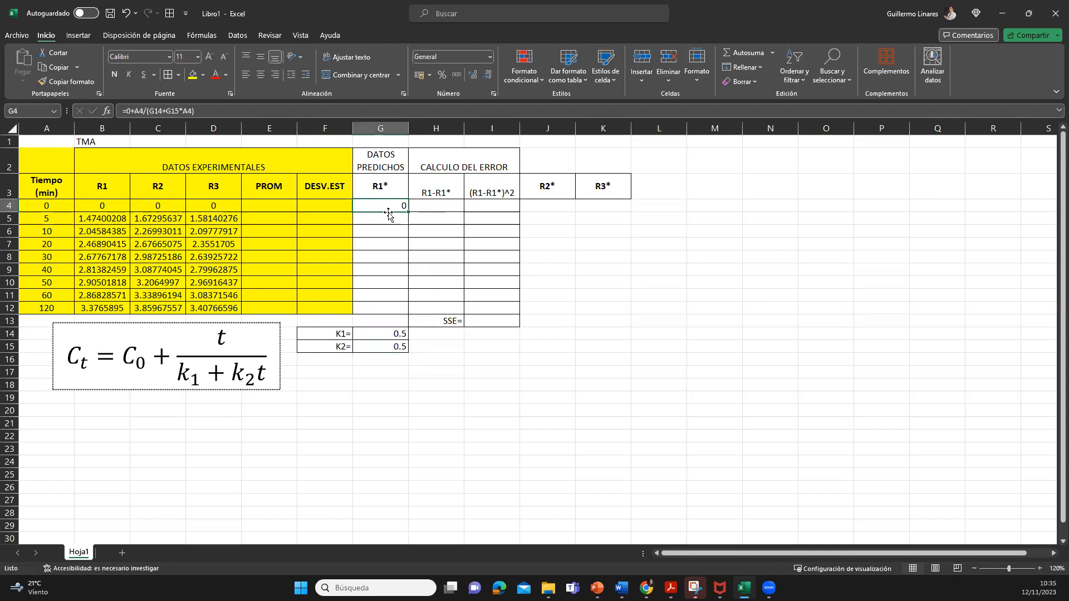
pyautogui.doubleClick(383, 207)
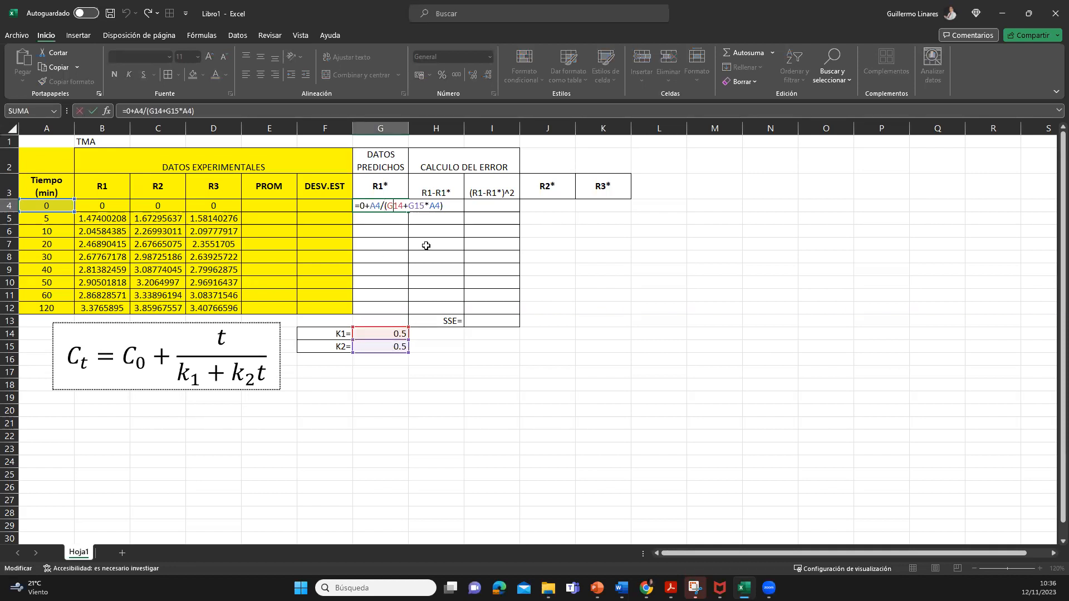
pyautogui.press('F4')
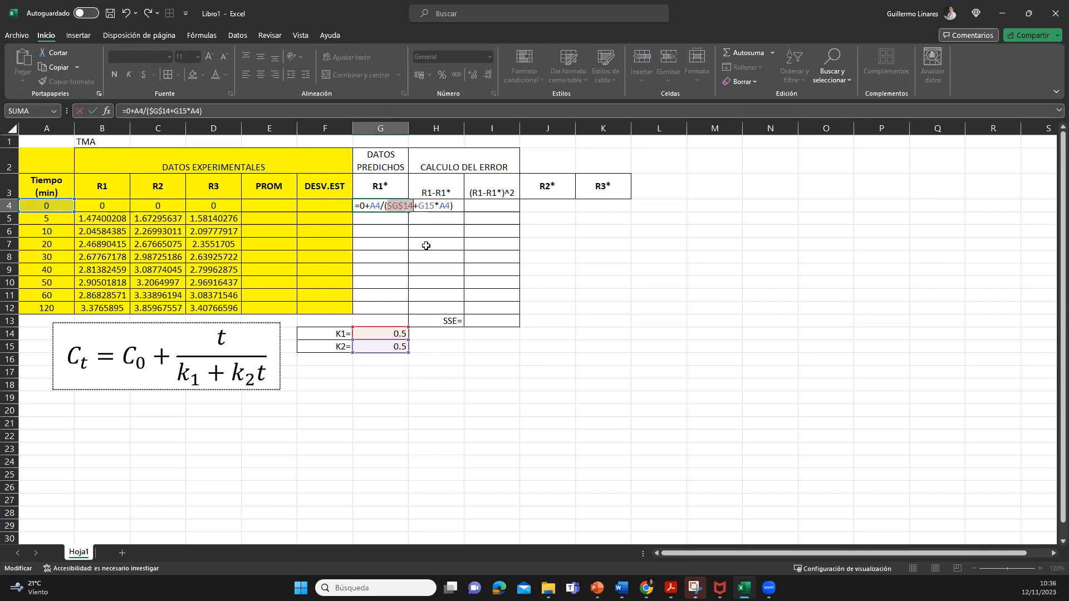
pyautogui.click(427, 204)
pyautogui.press('F4')
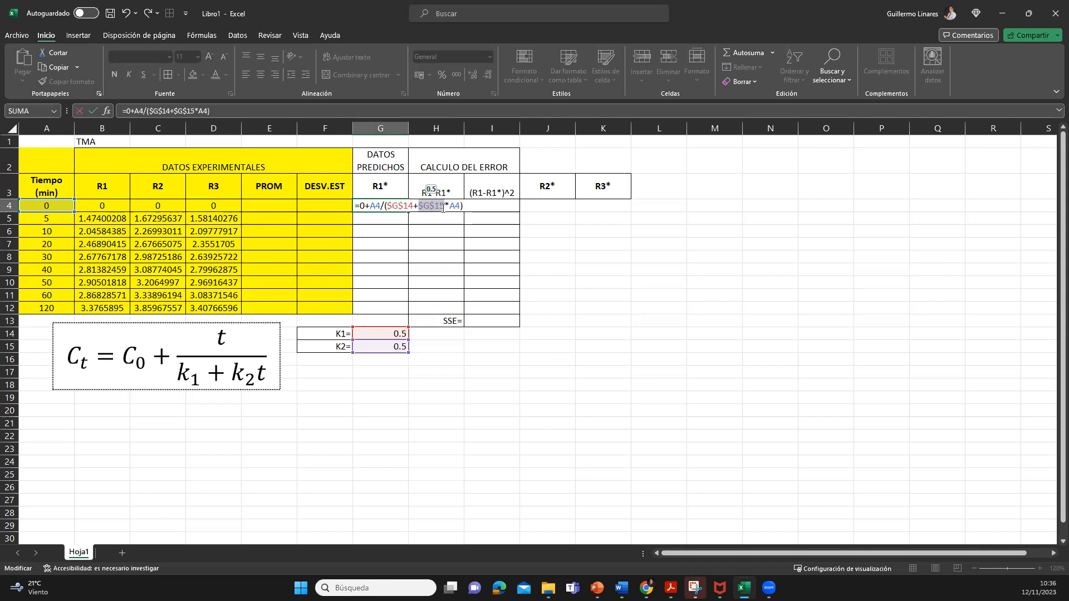
pyautogui.press('Return')
# - Fill the predicted R1* formula from G4 down the column through G12, leaving G13 empty
pyautogui.click(398, 204)
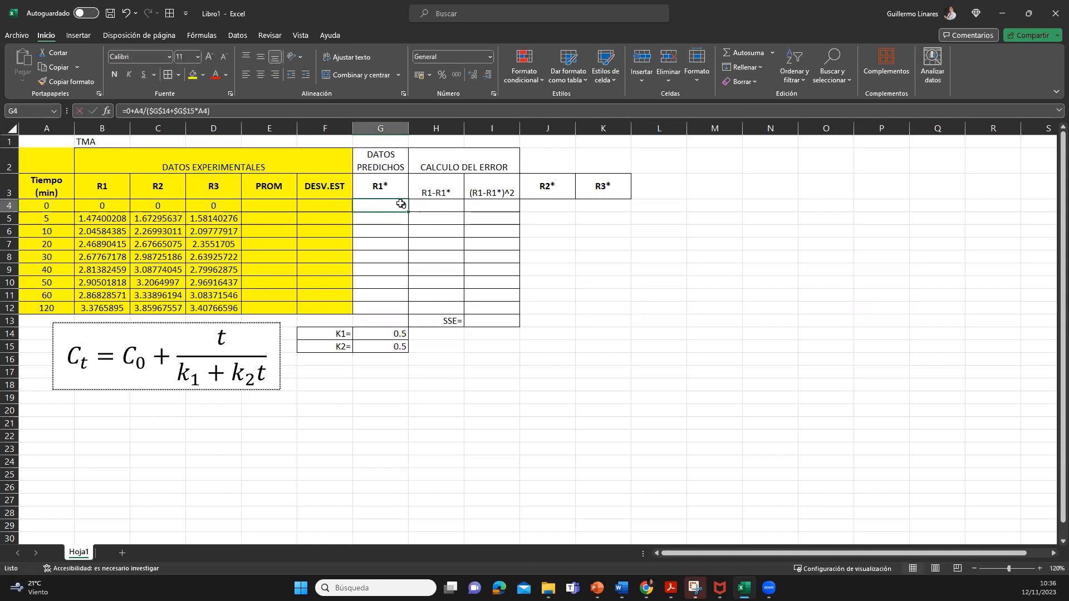
pyautogui.moveTo(408, 212); pyautogui.dragTo(401, 322)
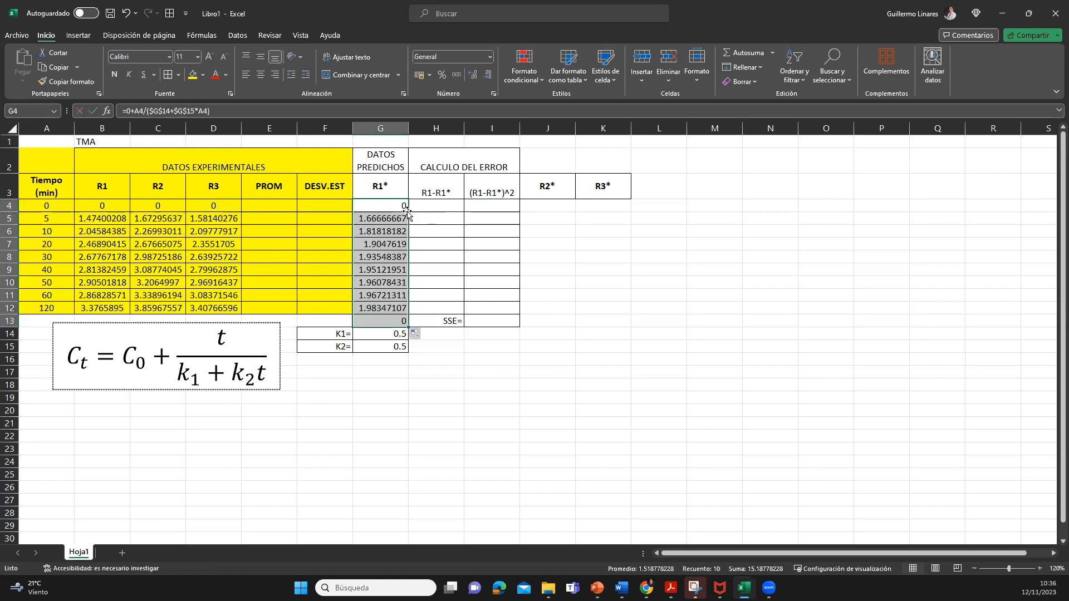
pyautogui.click(395, 322)
pyautogui.press('Delete')
pyautogui.click(444, 282)
pyautogui.moveTo(380, 210); pyautogui.dragTo(383, 305)
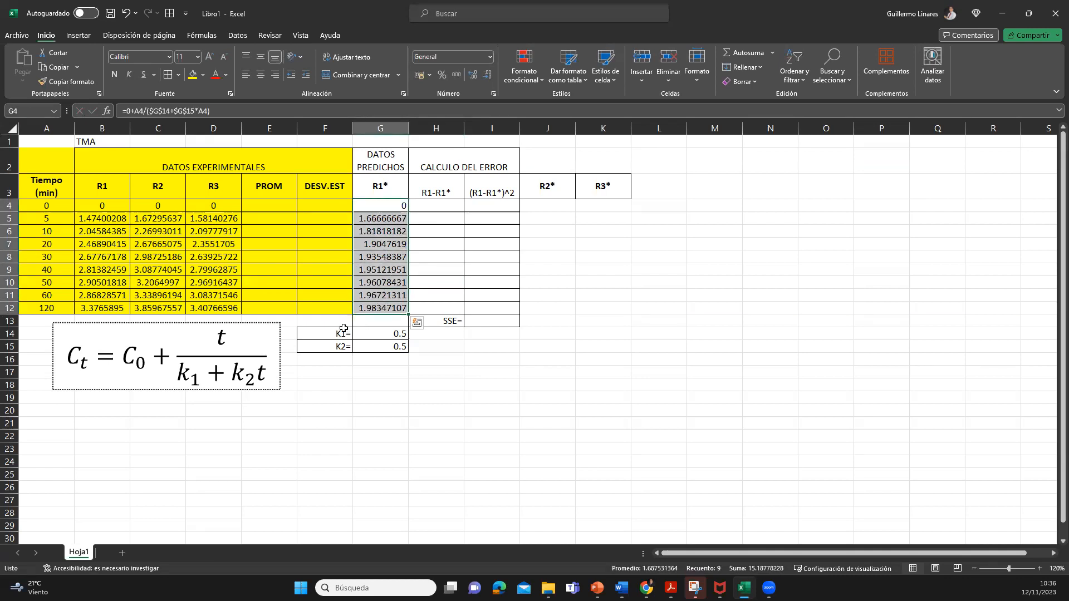
pyautogui.click(421, 348)
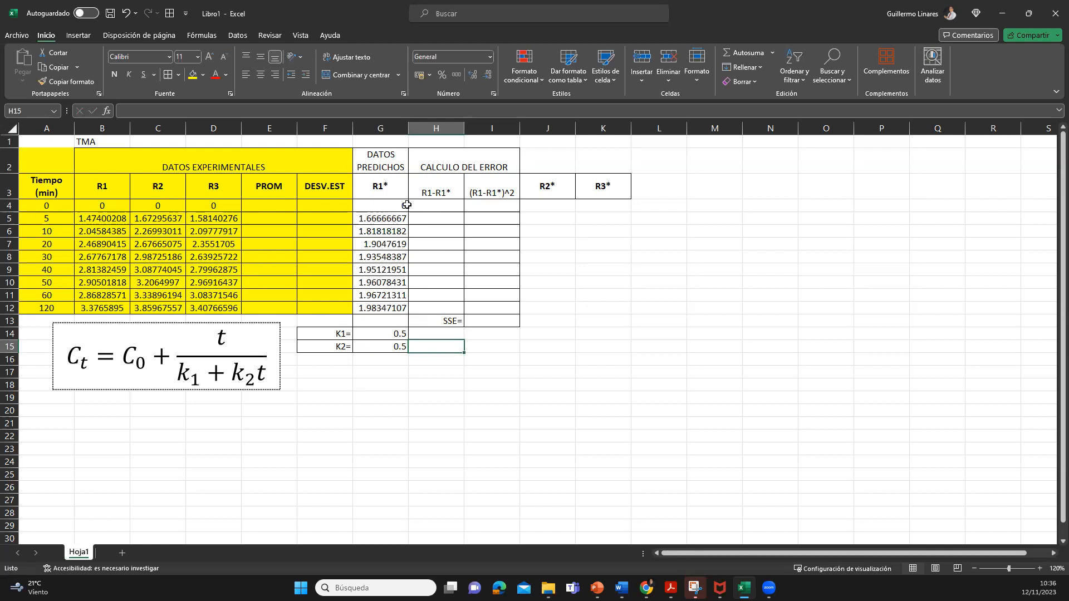
# - Enter =B4-G4 in H4 for the R1-R1* difference and fill it down through H12
pyautogui.click(485, 169)
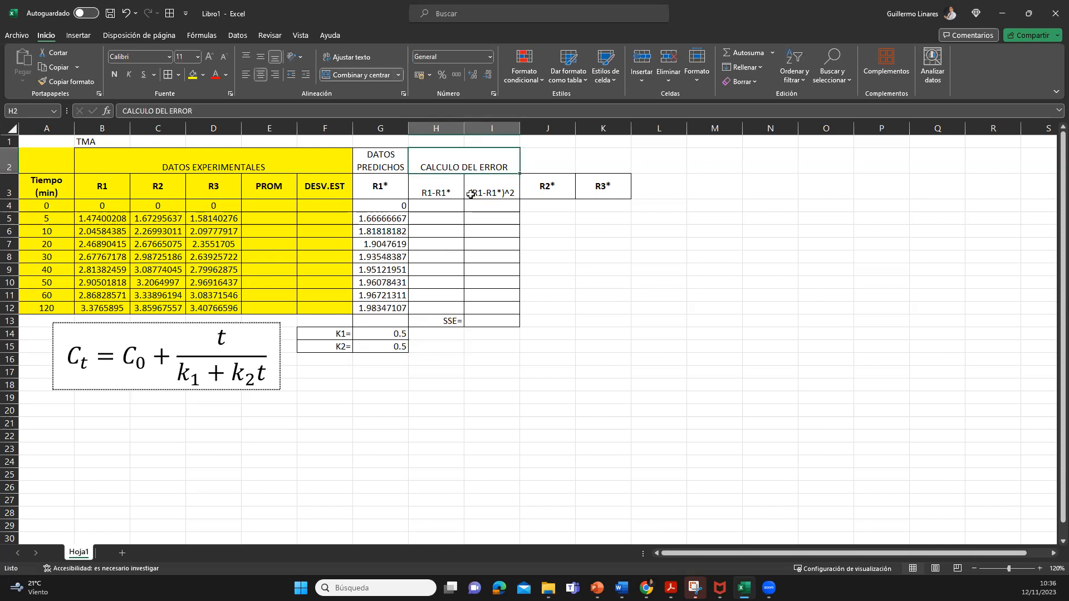
pyautogui.click(429, 203)
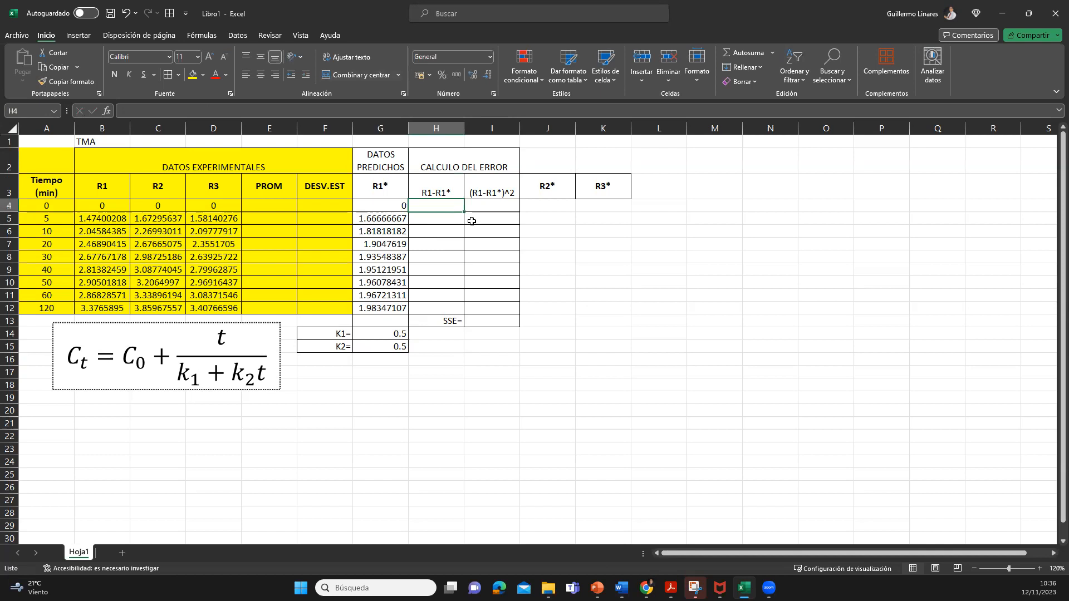
pyautogui.write('=')
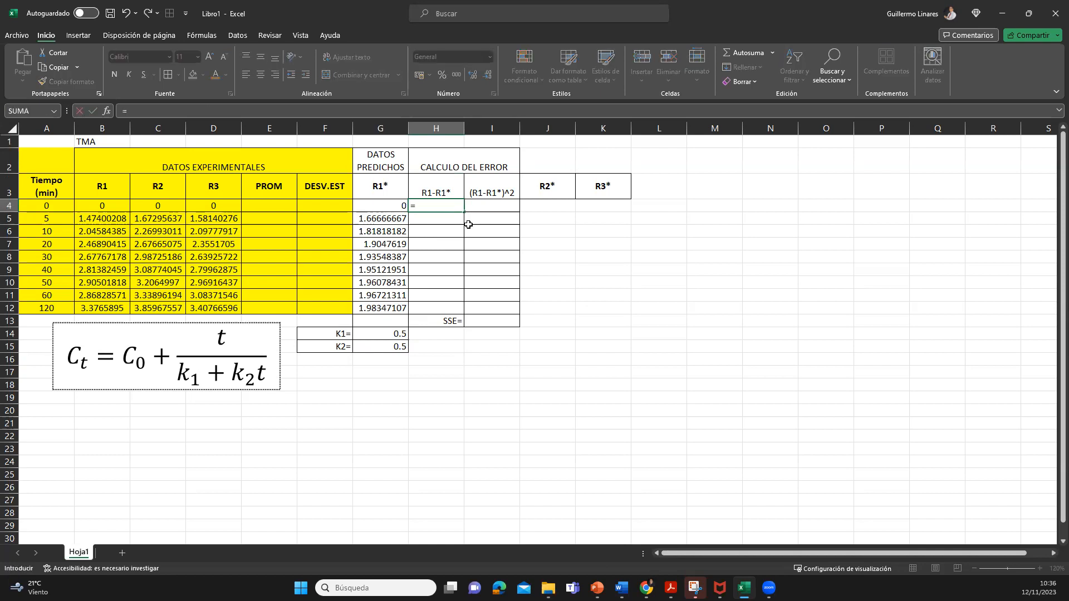
pyautogui.click(112, 206)
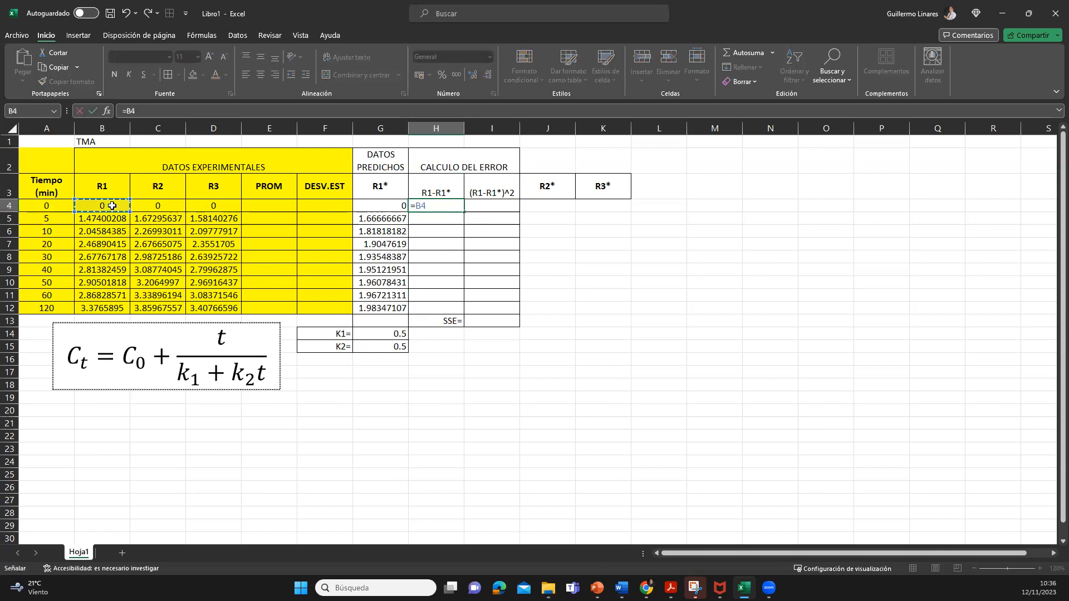
pyautogui.write('-')
pyautogui.click(373, 207)
pyautogui.press('Return')
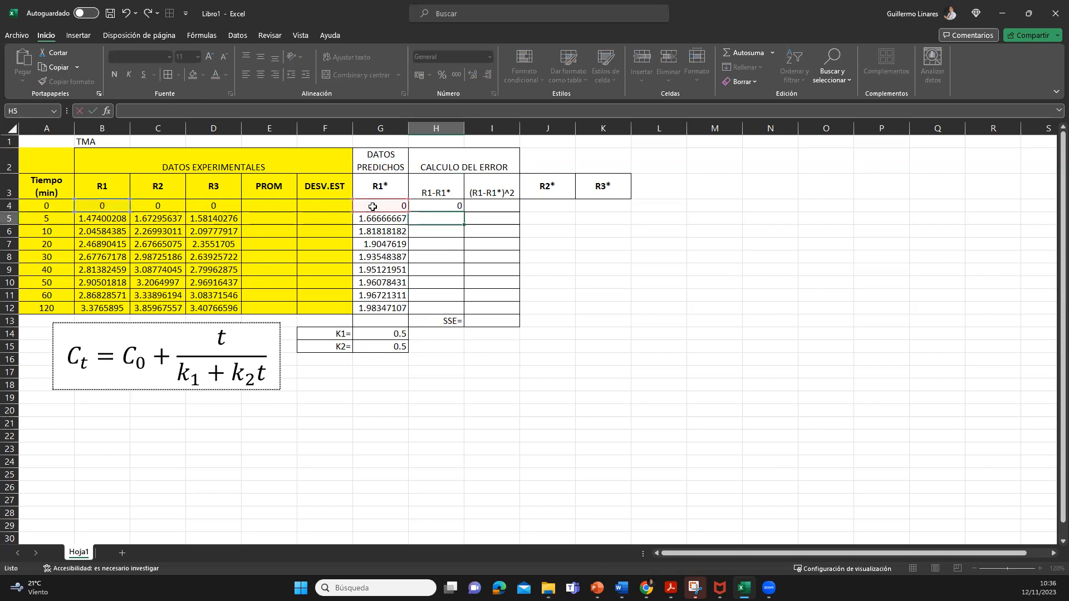
pyautogui.click(462, 204)
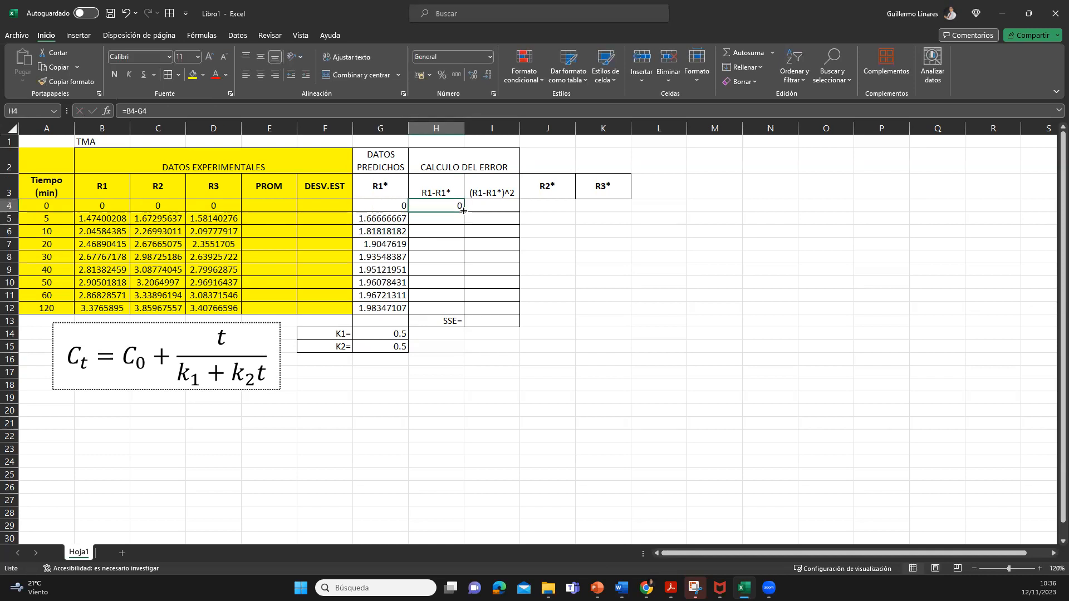
pyautogui.doubleClick(464, 212)
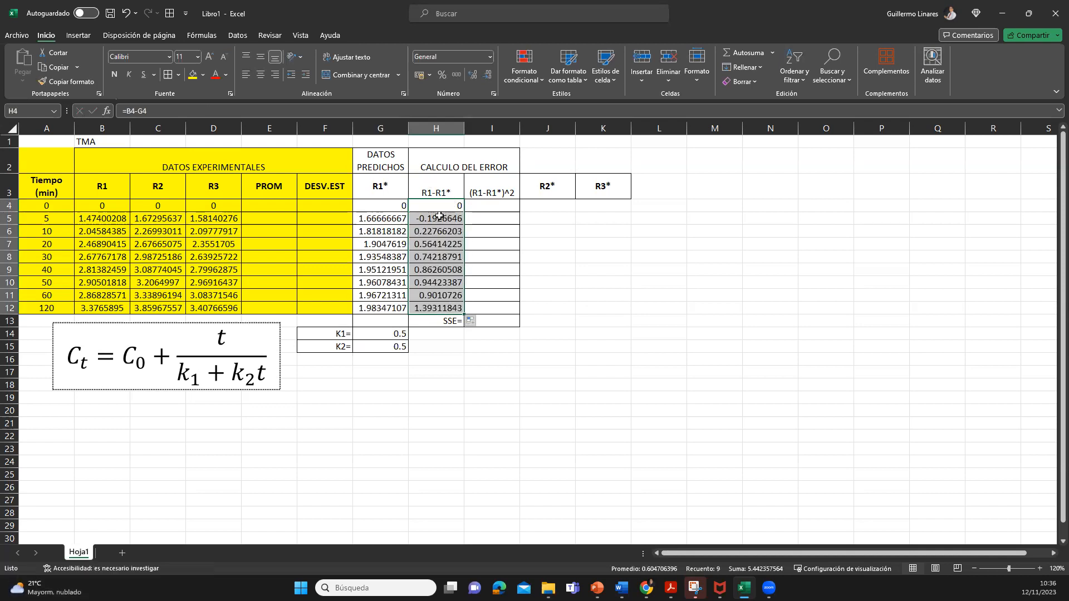
# - Enter =H4^2 in I4 for the squared difference and fill it down through I12, leaving the cells below empty
pyautogui.click(493, 204)
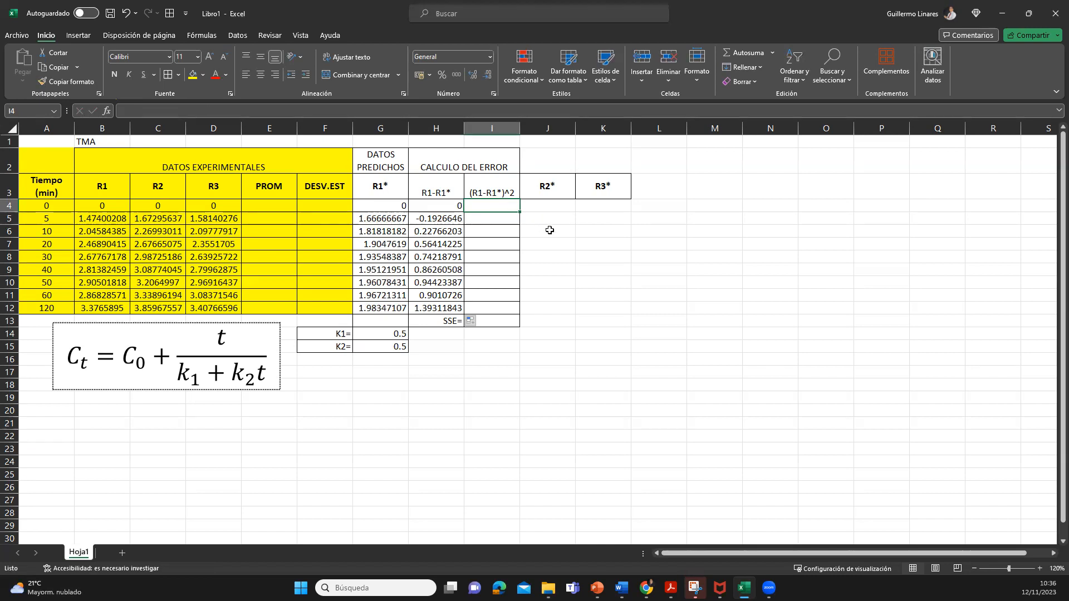
pyautogui.write('=')
pyautogui.press('Left')
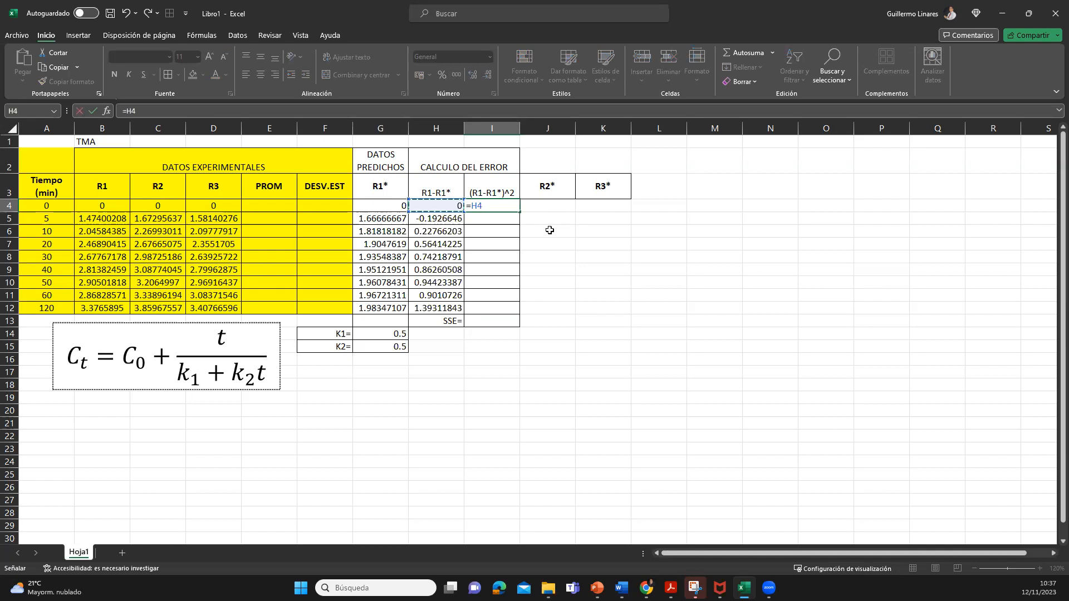
pyautogui.write('^2')
pyautogui.press('Return')
pyautogui.click(510, 208)
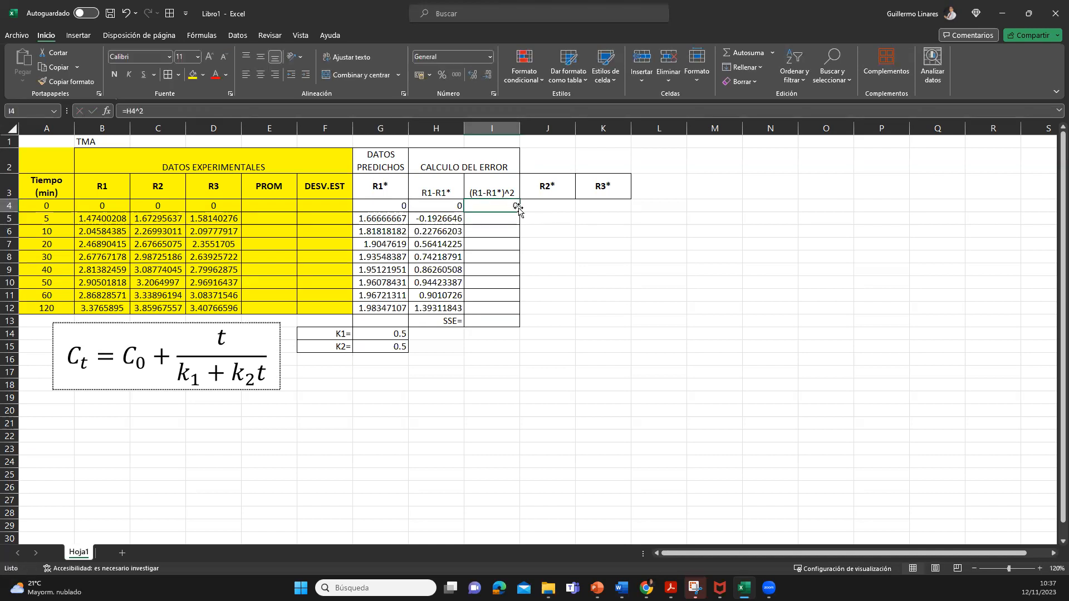
pyautogui.moveTo(518, 209); pyautogui.dragTo(509, 349)
pyautogui.press('Delete')
pyautogui.click(593, 357)
pyautogui.click(603, 283)
# - Remove all borders from the empty cells I14:I15 below the squared error column
pyautogui.moveTo(507, 321); pyautogui.dragTo(508, 345)
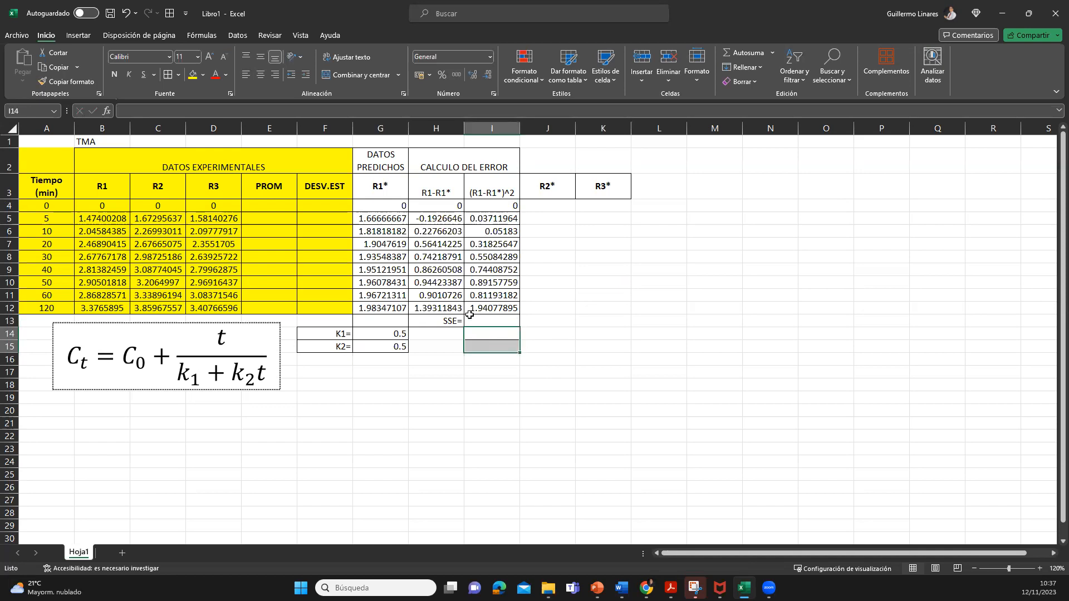
pyautogui.click(177, 74)
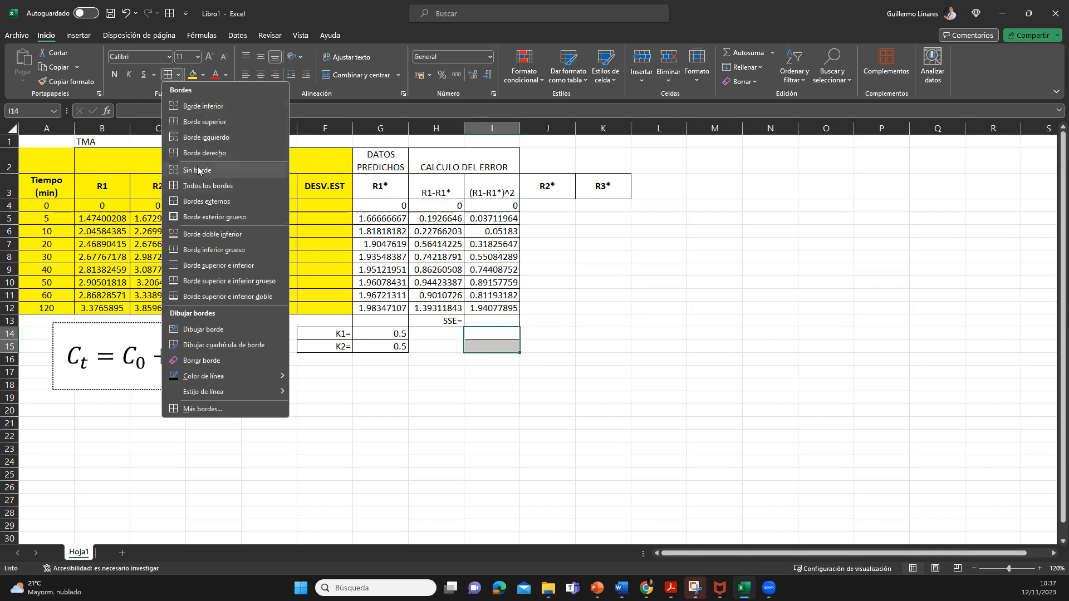
pyautogui.click(198, 170)
pyautogui.moveTo(604, 272); pyautogui.dragTo(603, 285)
# - Calculate the SSE in I13 by summing the squared differences with =SUMA(I4:I12)
pyautogui.click(490, 320)
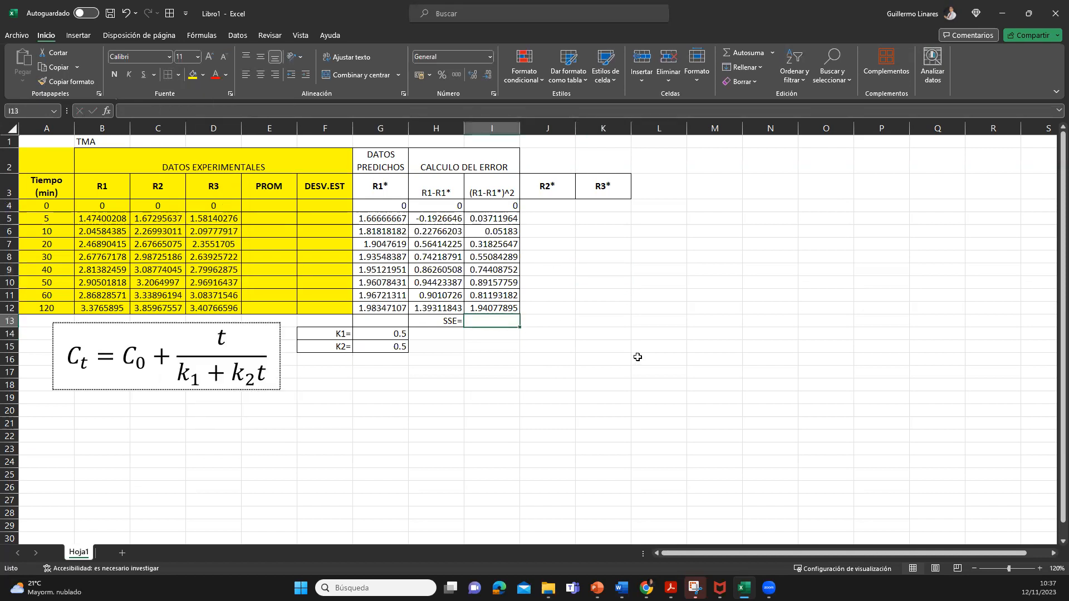
pyautogui.write('=SUMA(')
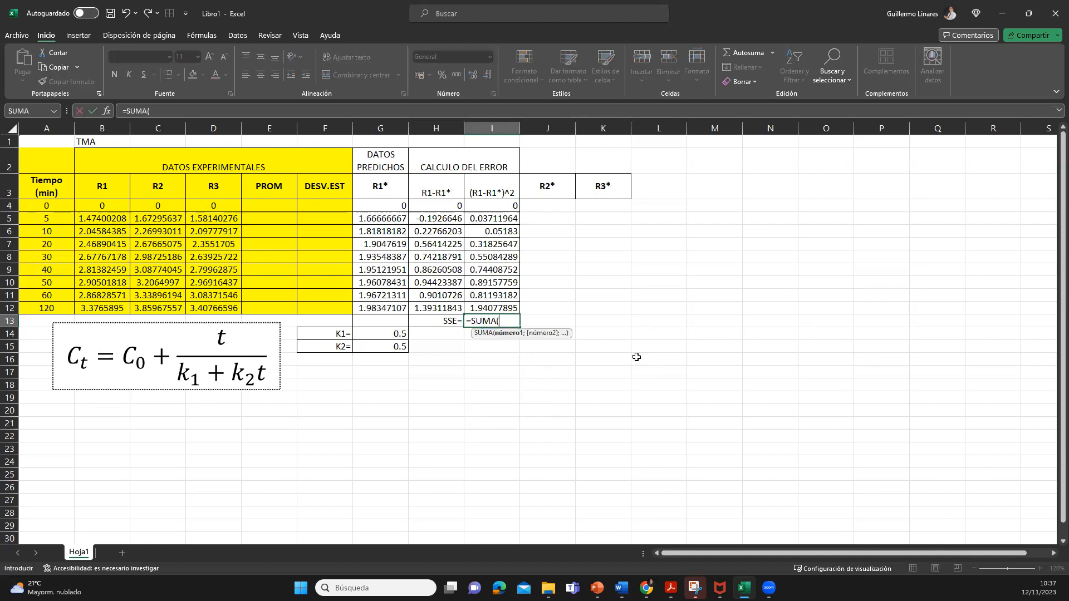
pyautogui.click(513, 208)
pyautogui.moveTo(511, 311); pyautogui.dragTo(510, 313)
pyautogui.press('Return')
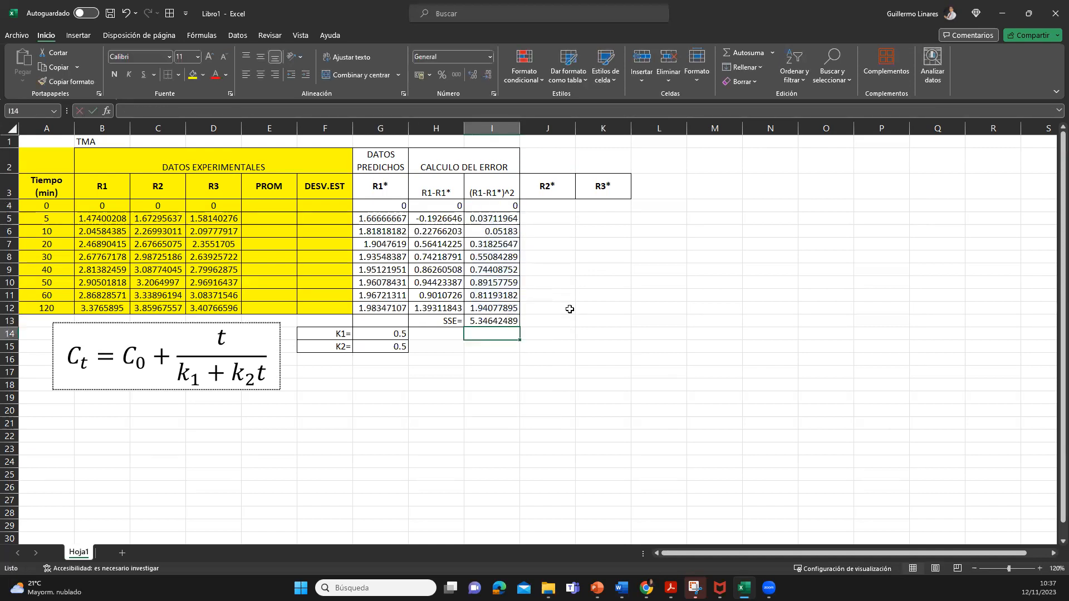
# - Apply a thick outside border to the SSE cell I13
pyautogui.click(494, 353)
pyautogui.click(494, 321)
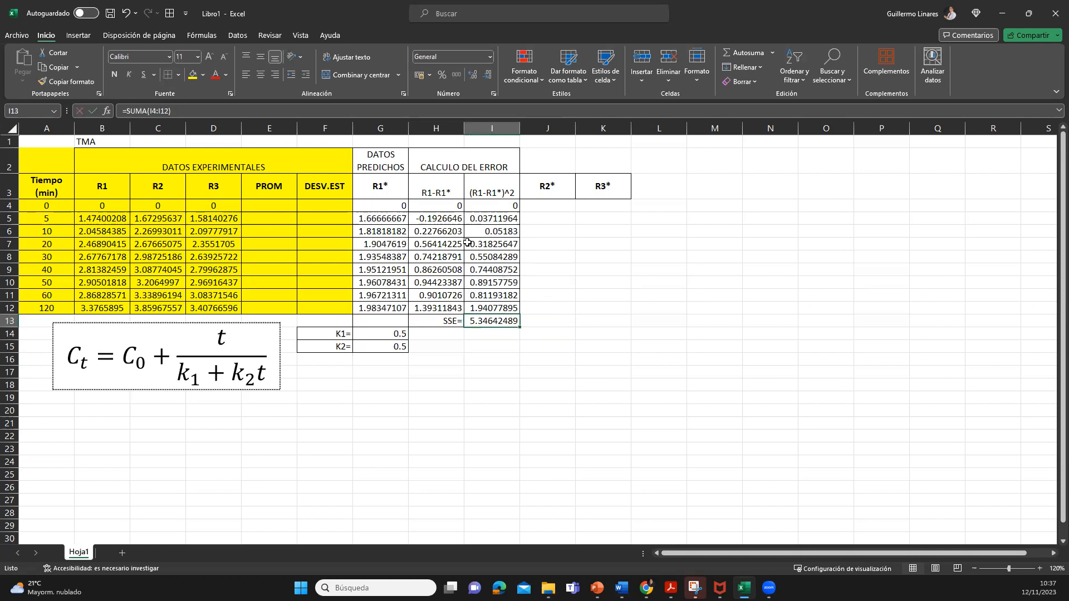
pyautogui.click(178, 75)
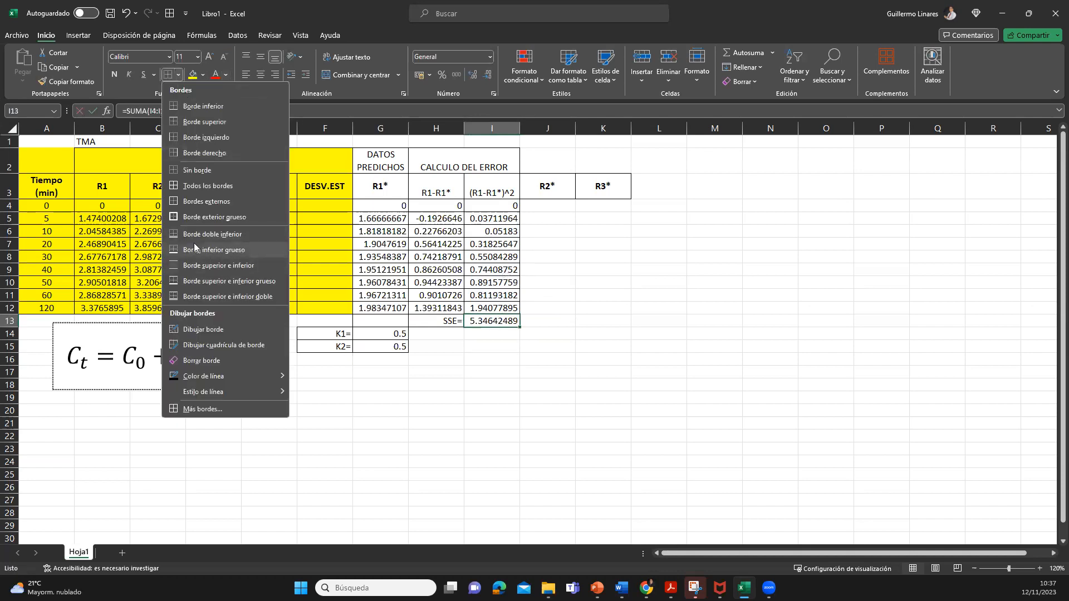
pyautogui.click(173, 218)
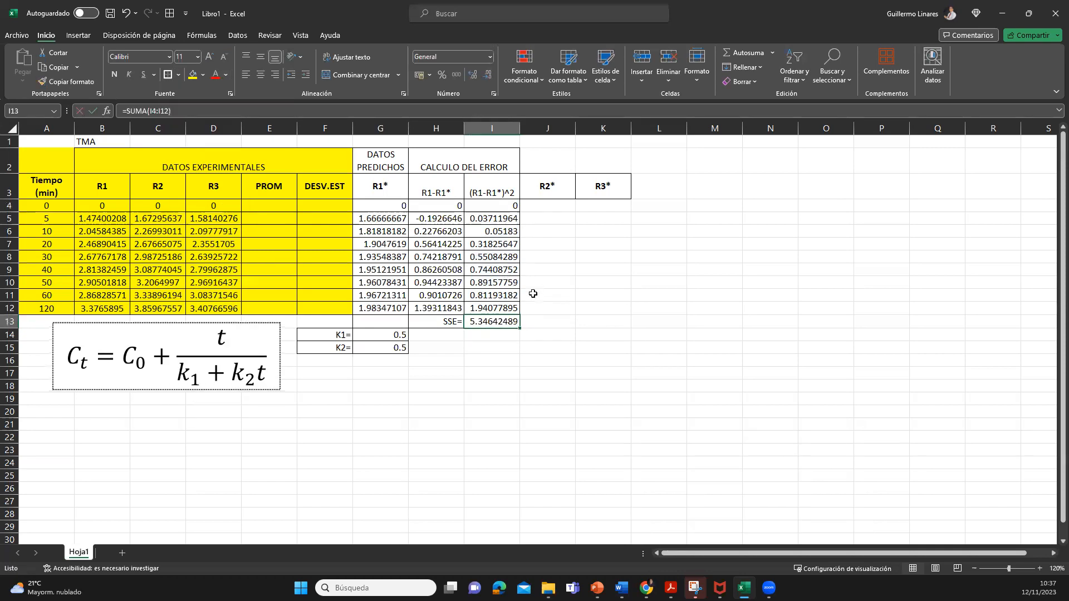
pyautogui.click(551, 294)
pyautogui.click(634, 208)
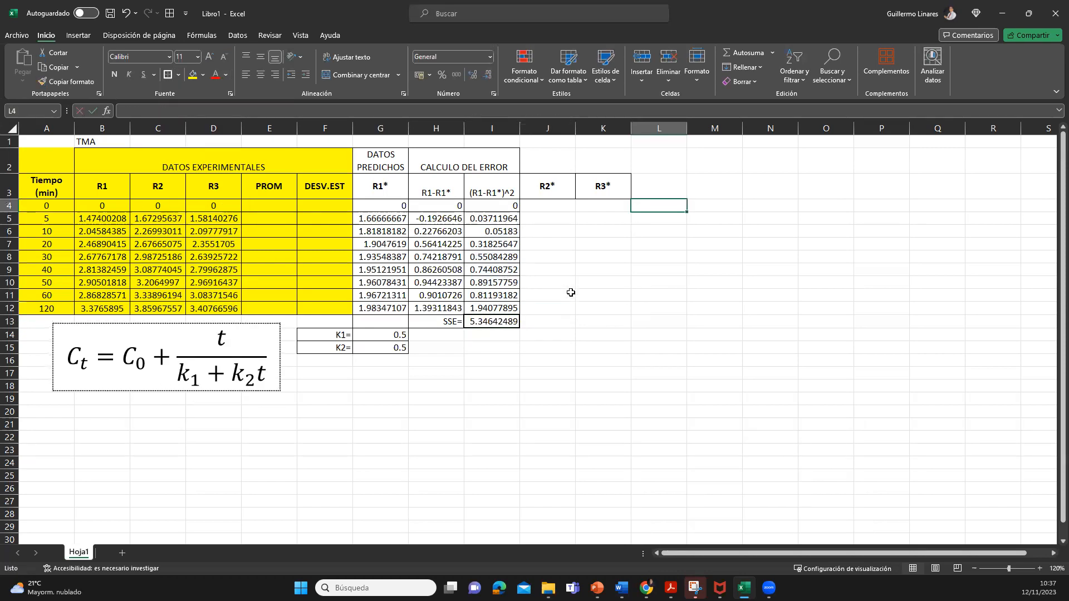
# - Set up Solver to minimise the SSE, choosing Mín and the objective cell $I$13
pyautogui.click(235, 36)
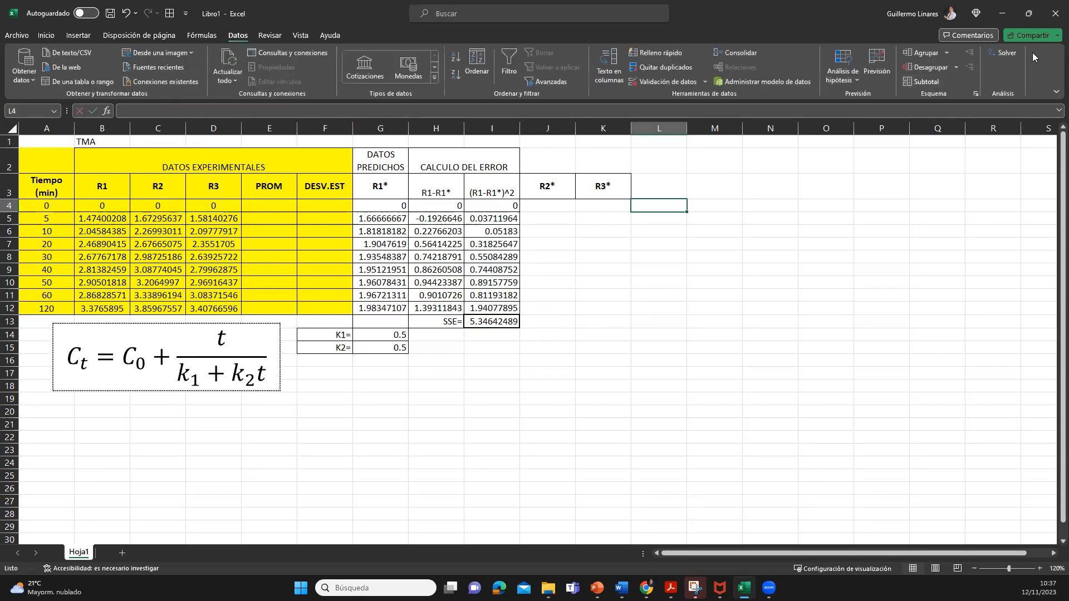
pyautogui.click(1001, 51)
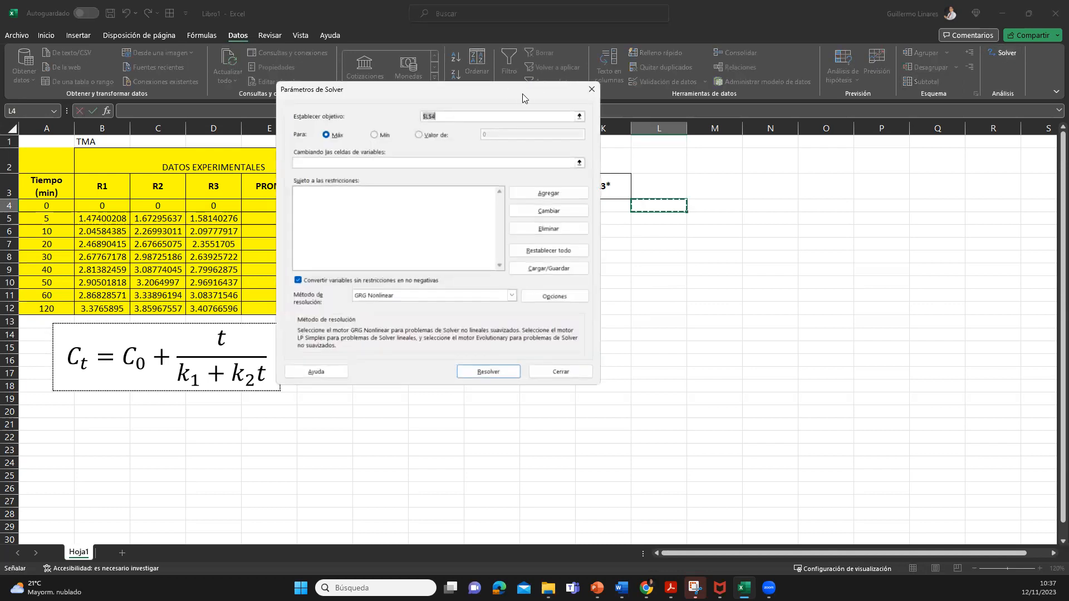
pyautogui.moveTo(522, 98); pyautogui.dragTo(761, 232)
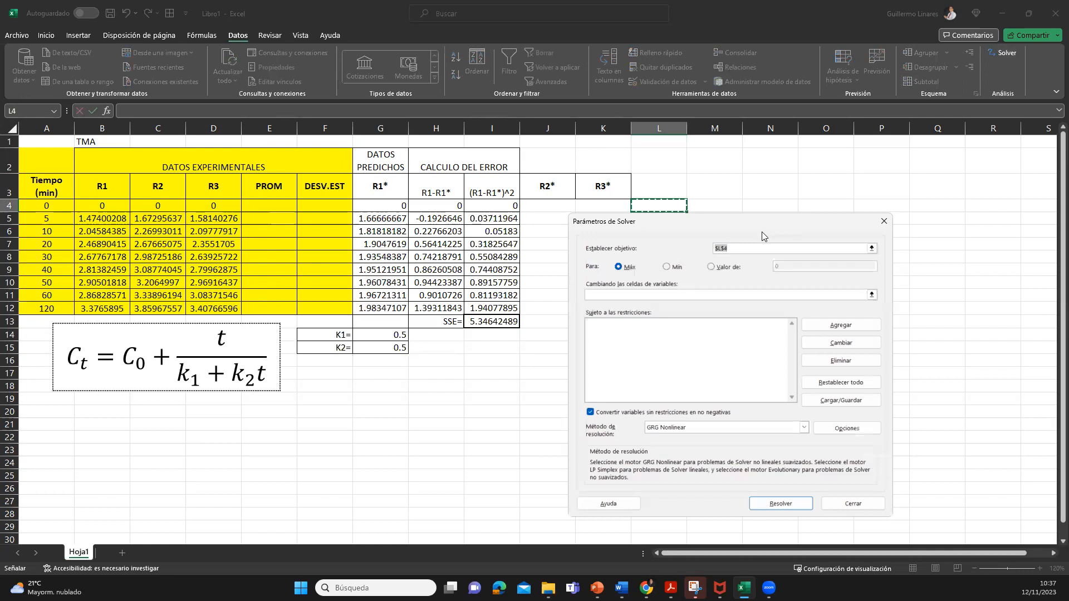
pyautogui.click(667, 268)
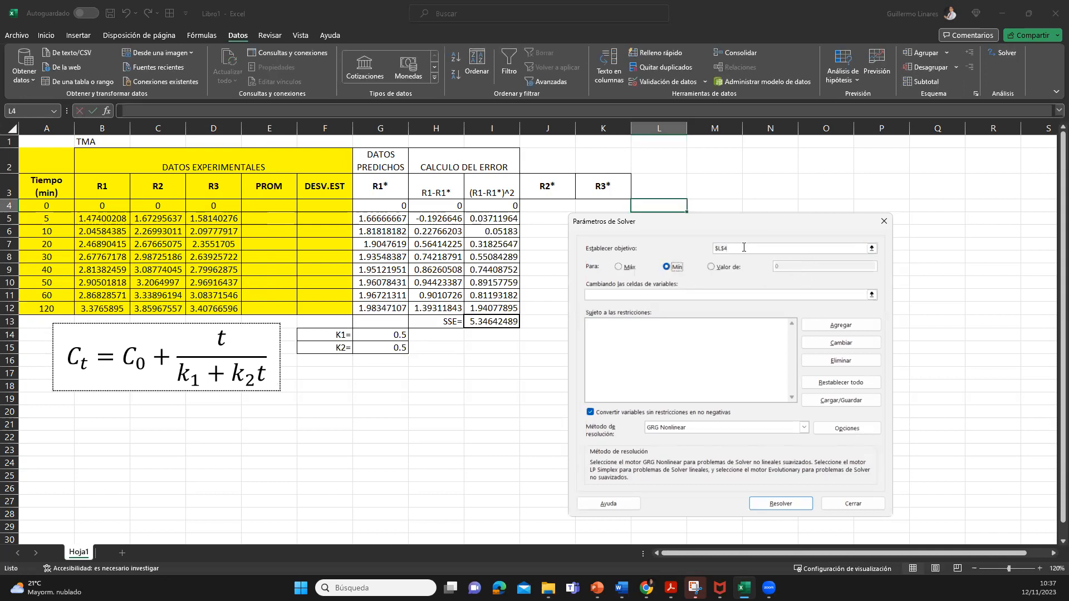
pyautogui.click(872, 248)
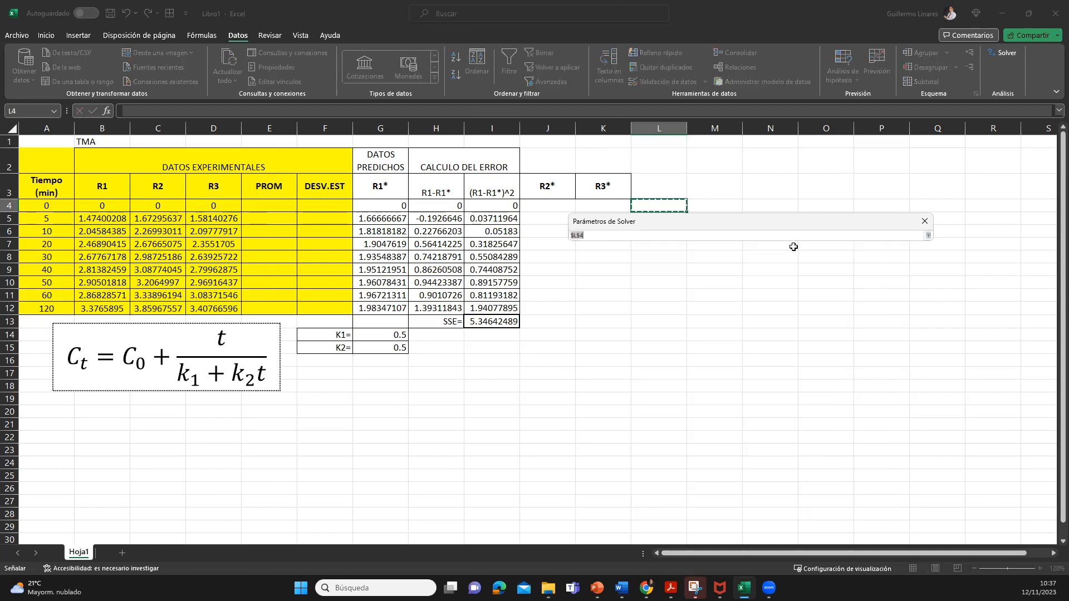
pyautogui.click(501, 323)
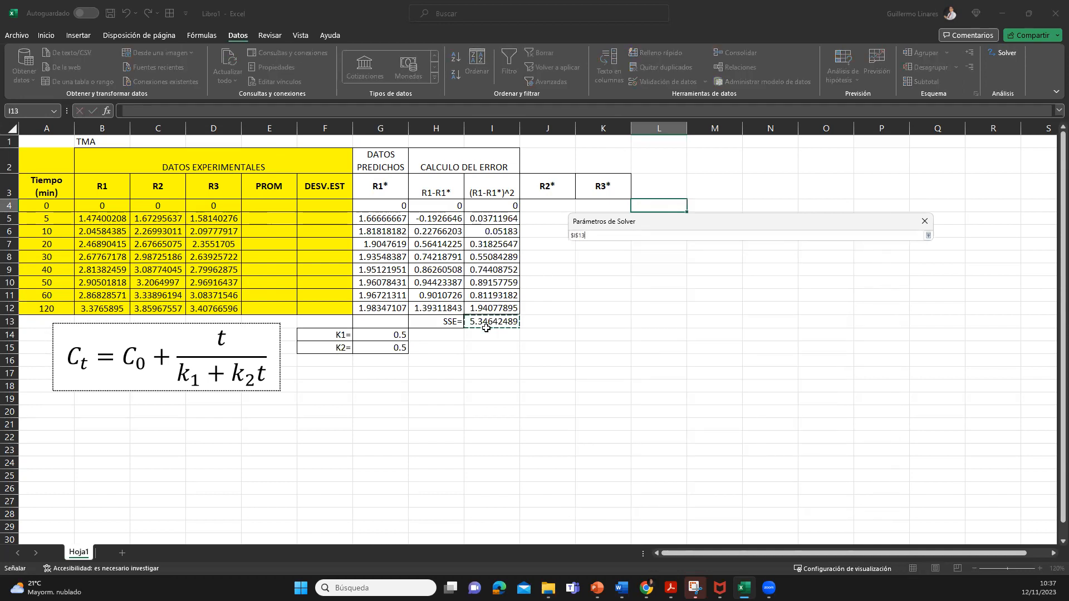
pyautogui.press('Return')
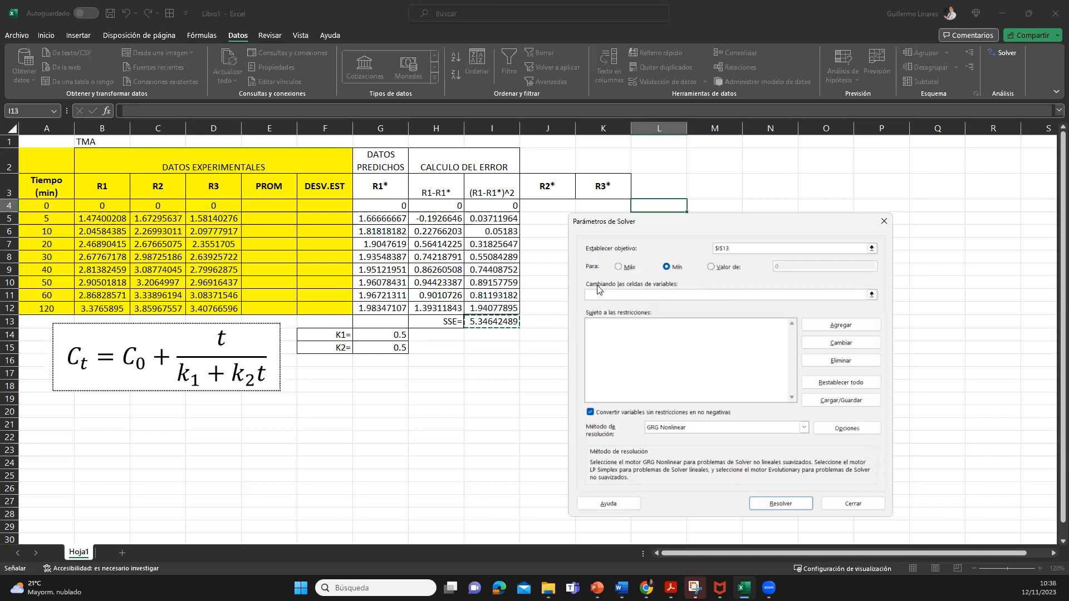
# - Set the K1 and K2 cells $G$14:$G$15 as Solver's variable cells
pyautogui.click(872, 293)
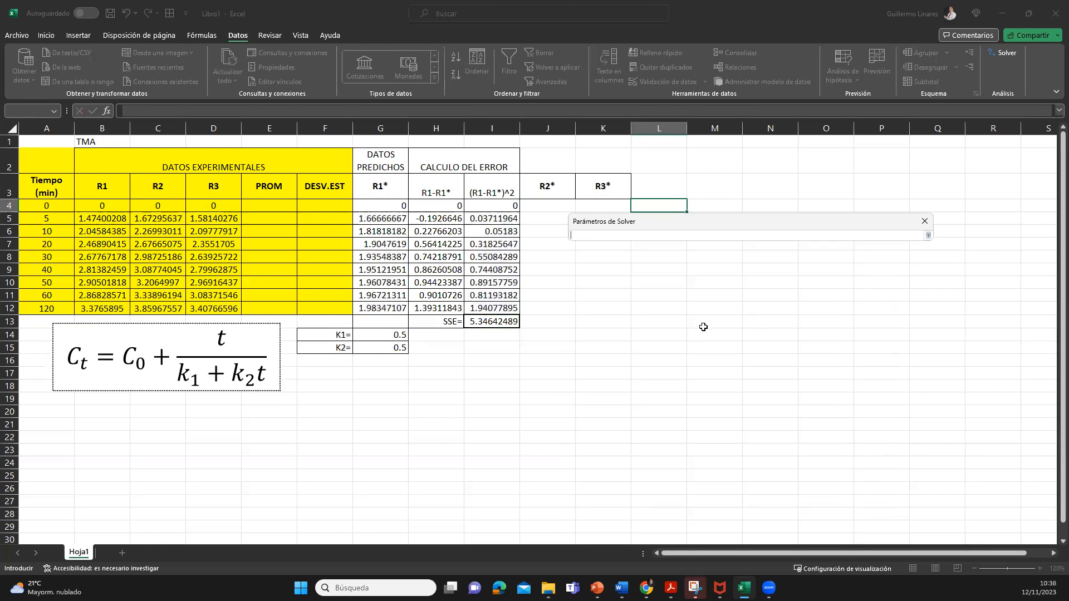
pyautogui.moveTo(399, 335); pyautogui.dragTo(402, 346)
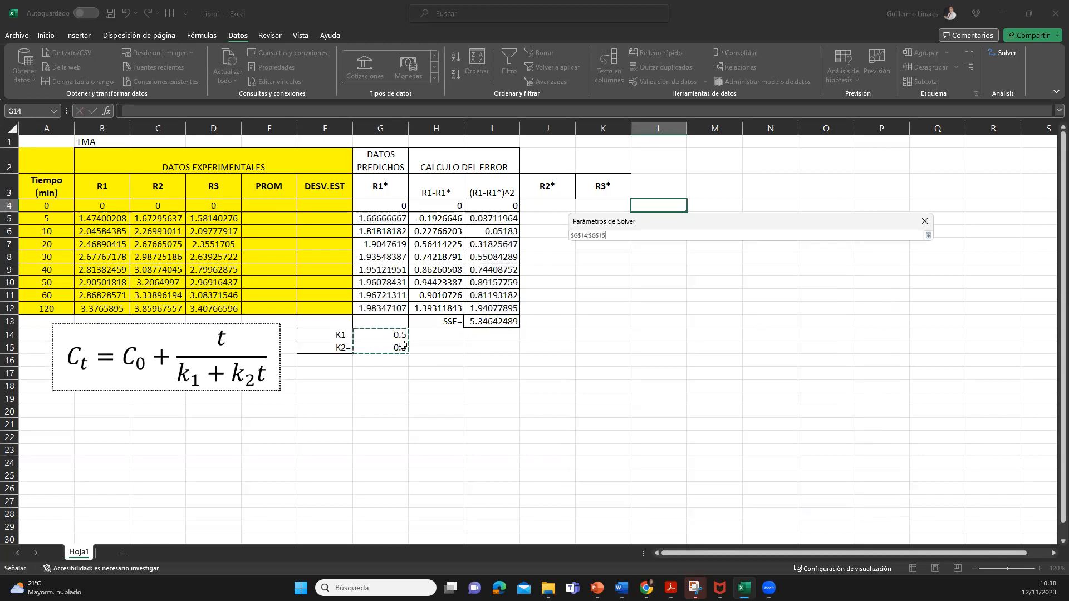
pyautogui.click(927, 235)
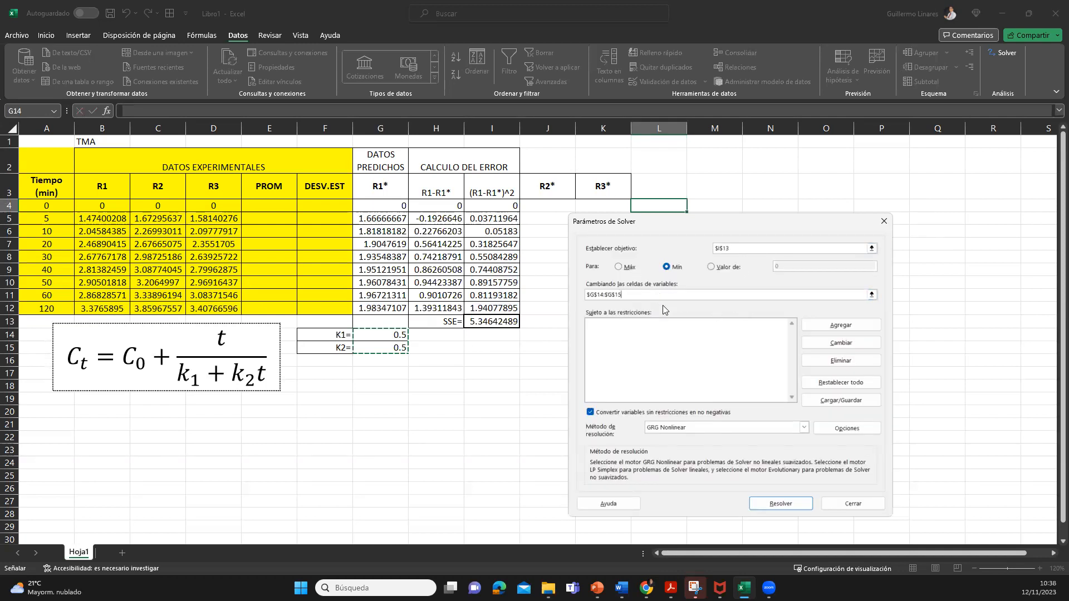
pyautogui.click(638, 335)
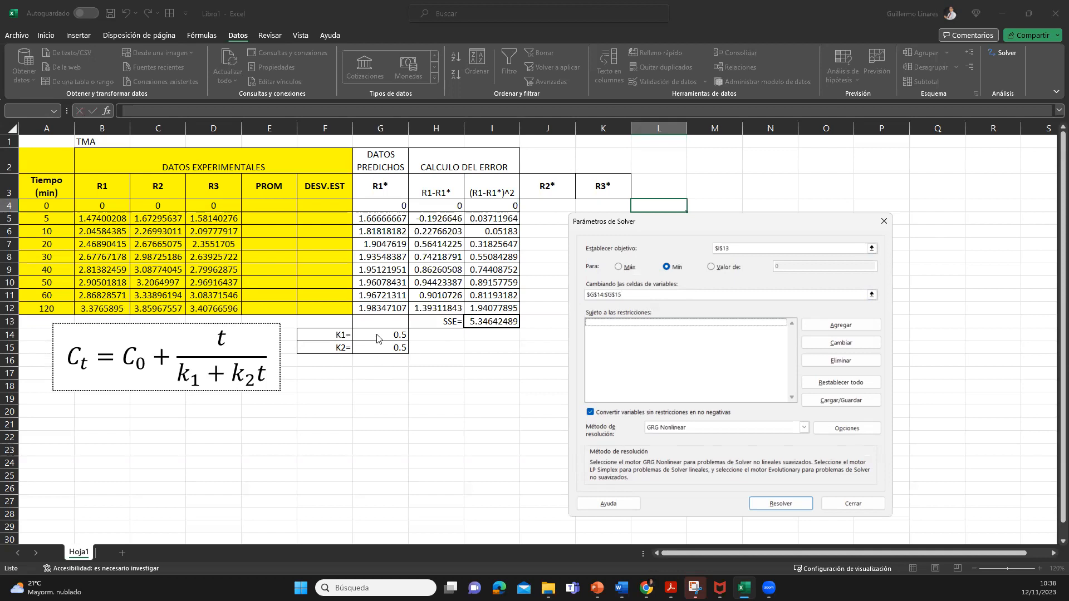
# - Add a Solver constraint requiring K1 in $G$14 to be >= 0
pyautogui.click(829, 325)
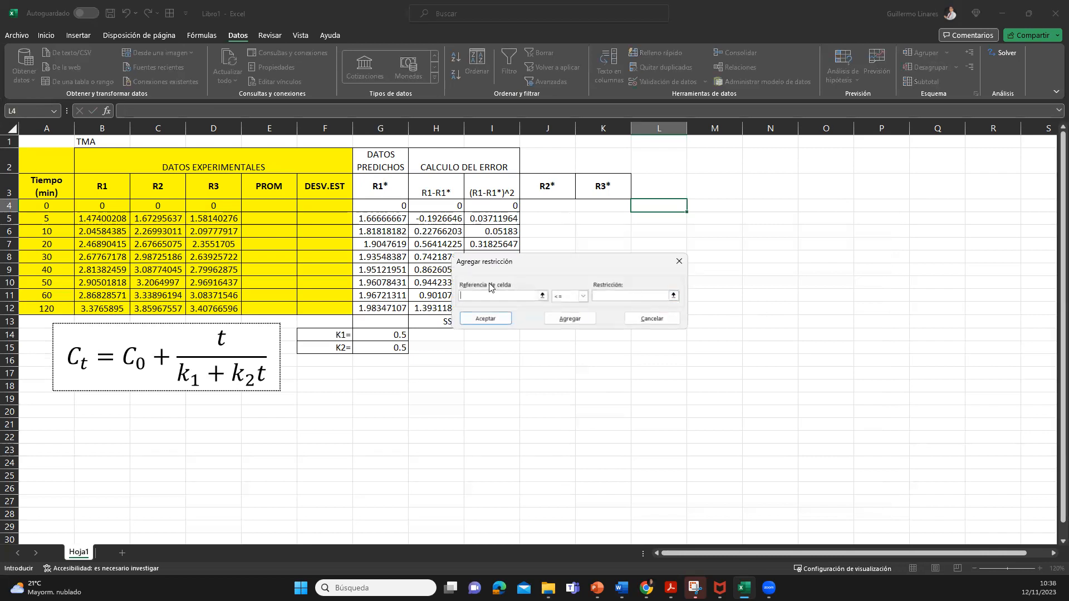
pyautogui.click(374, 336)
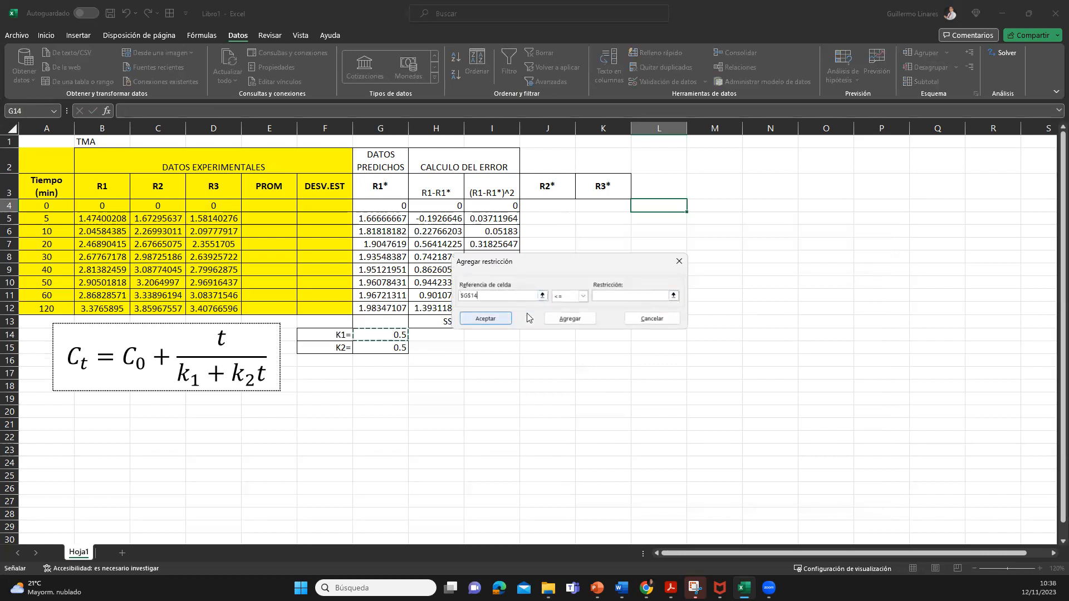
pyautogui.click(583, 296)
pyautogui.click(558, 322)
pyautogui.click(610, 296)
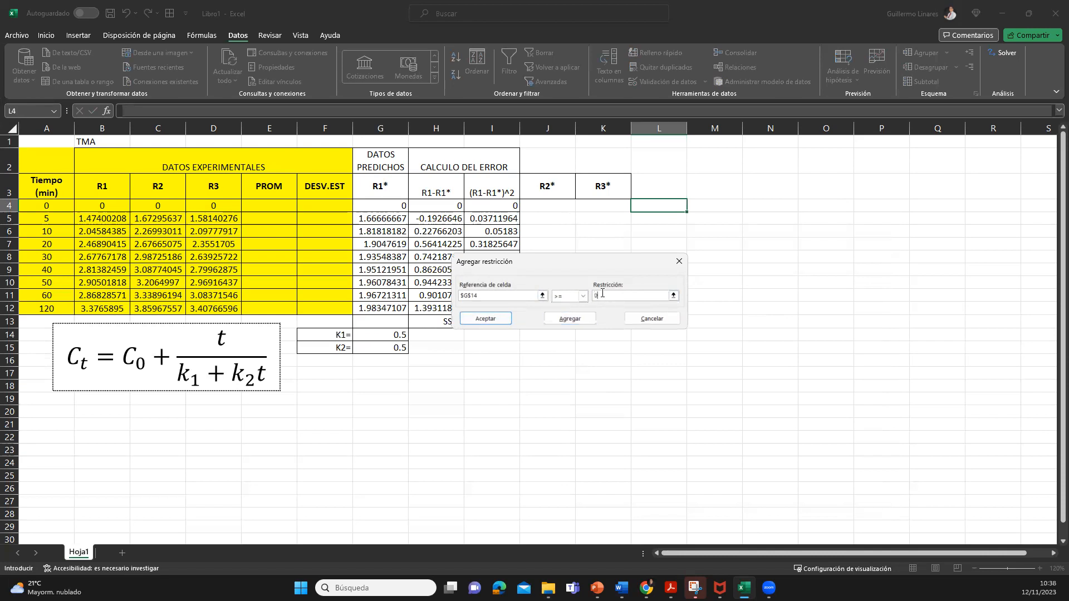
pyautogui.click(489, 319)
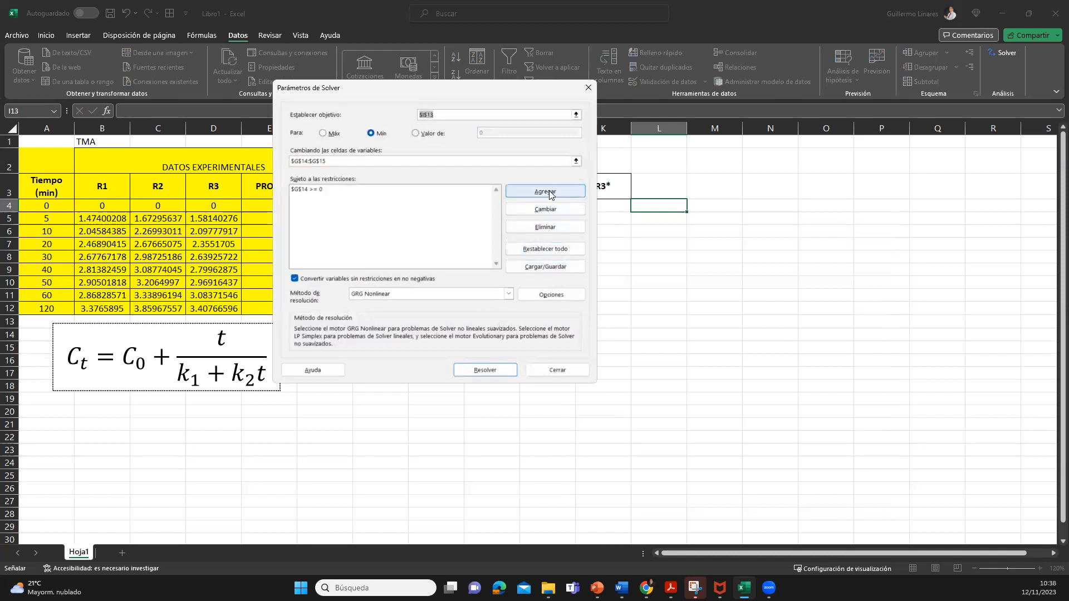
# - Add a second Solver constraint requiring K2 in $G$15 to be >= 0
pyautogui.click(550, 191)
pyautogui.click(391, 345)
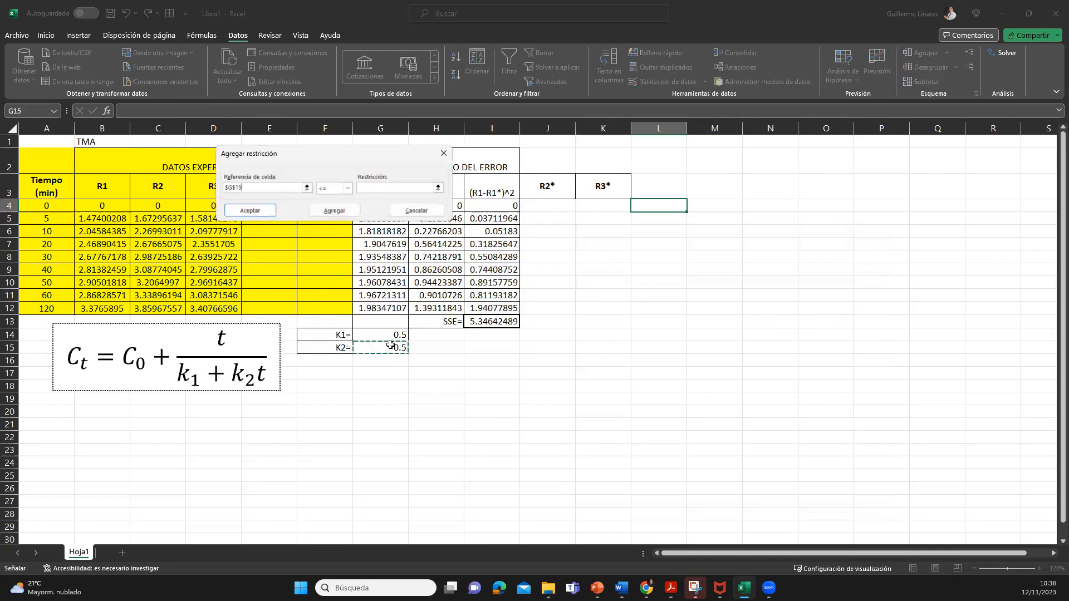
pyautogui.click(347, 188)
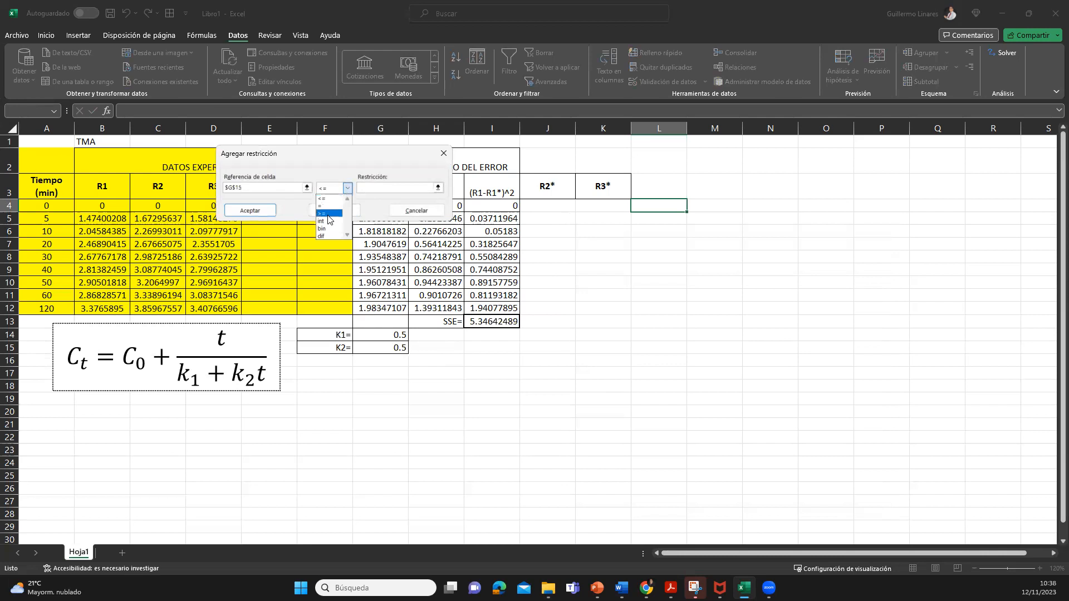
pyautogui.click(329, 211)
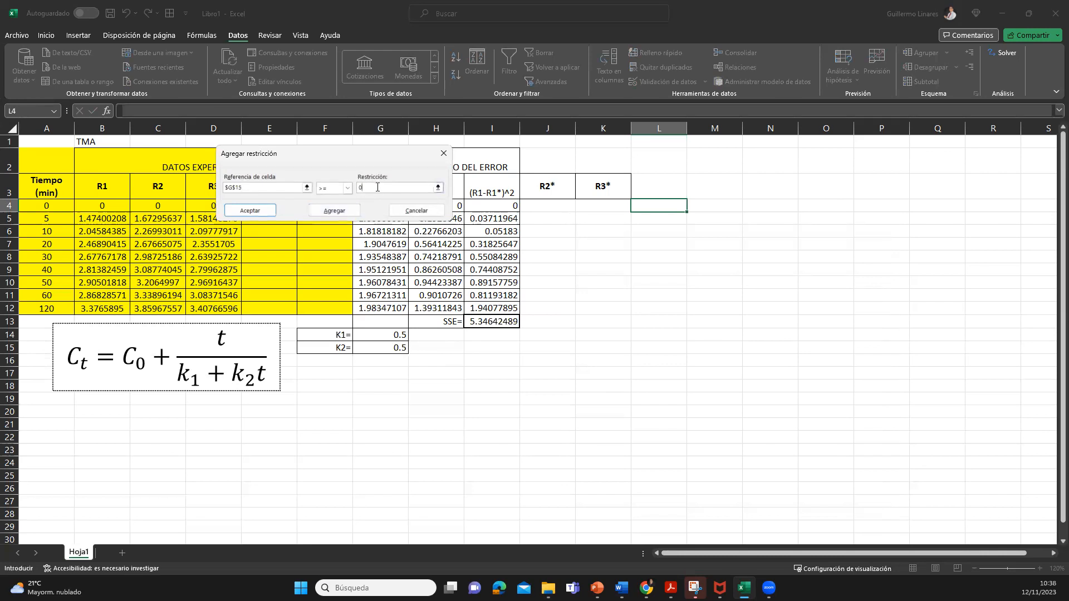
pyautogui.click(262, 210)
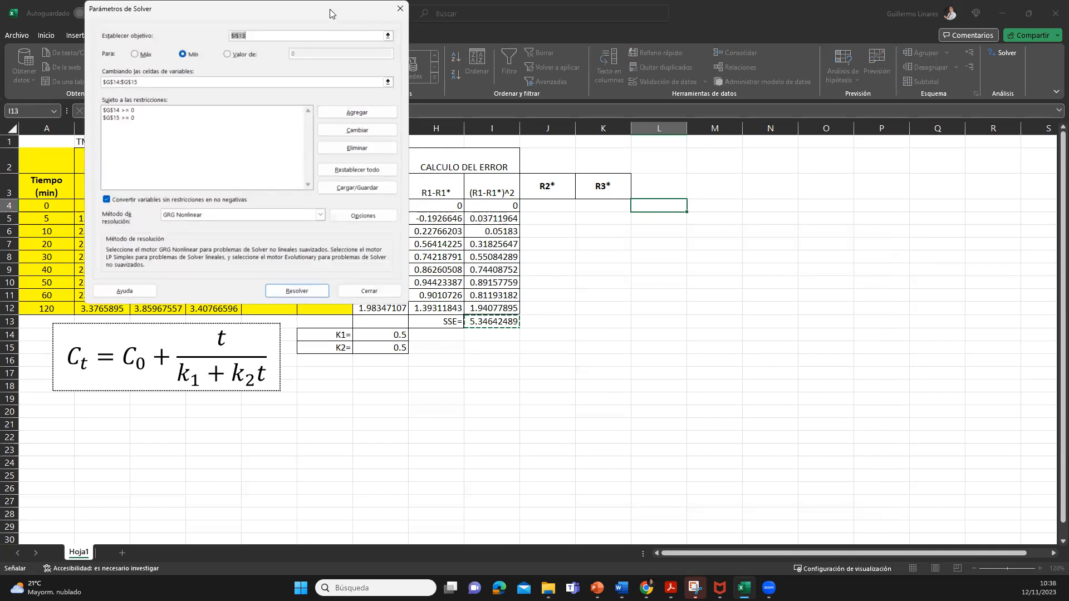
# - Run Solver with the GRG Nonlinear method to optimise K1 and K2 for the R1 data
pyautogui.moveTo(329, 13); pyautogui.dragTo(888, 162)
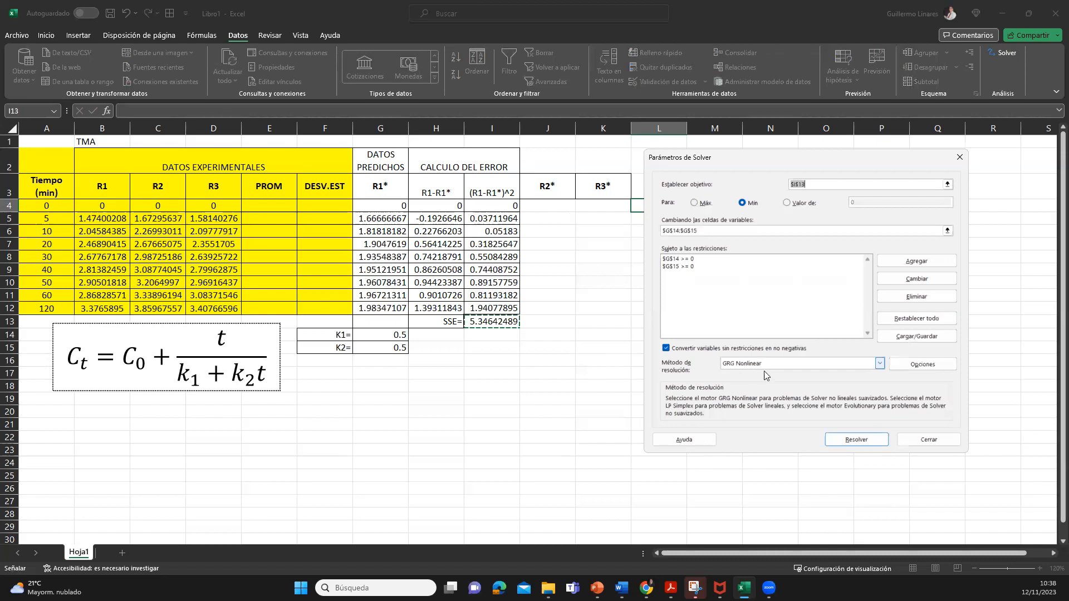
pyautogui.click(867, 442)
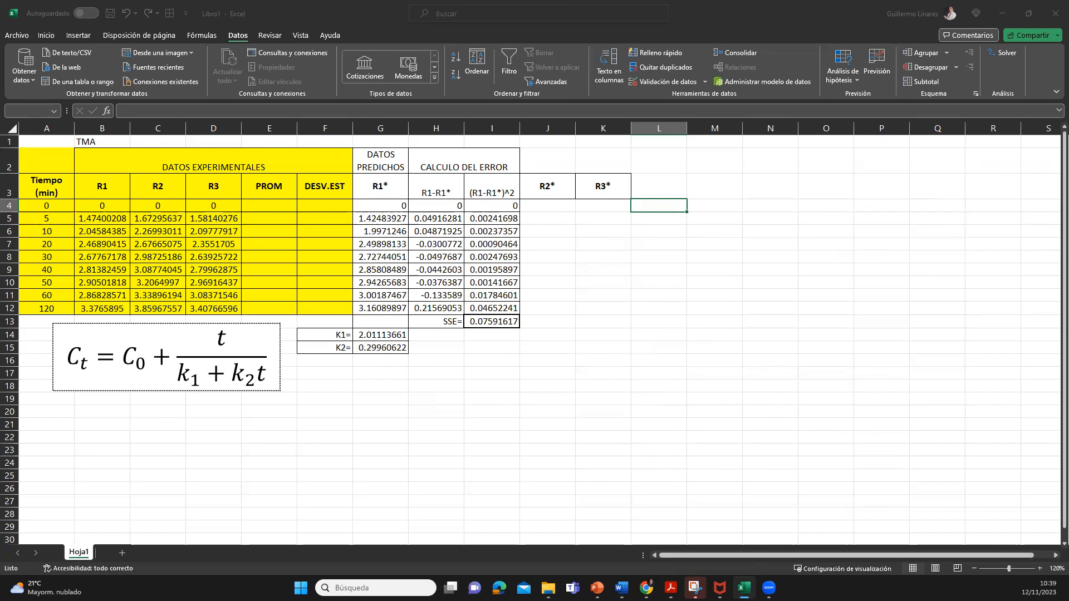
pyautogui.moveTo(745, 588)
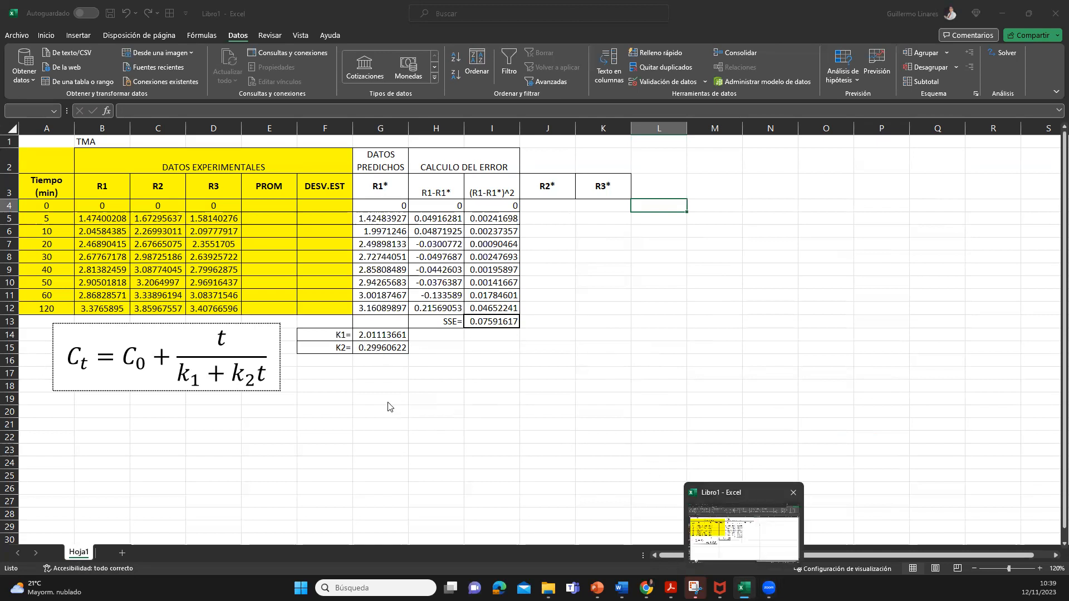